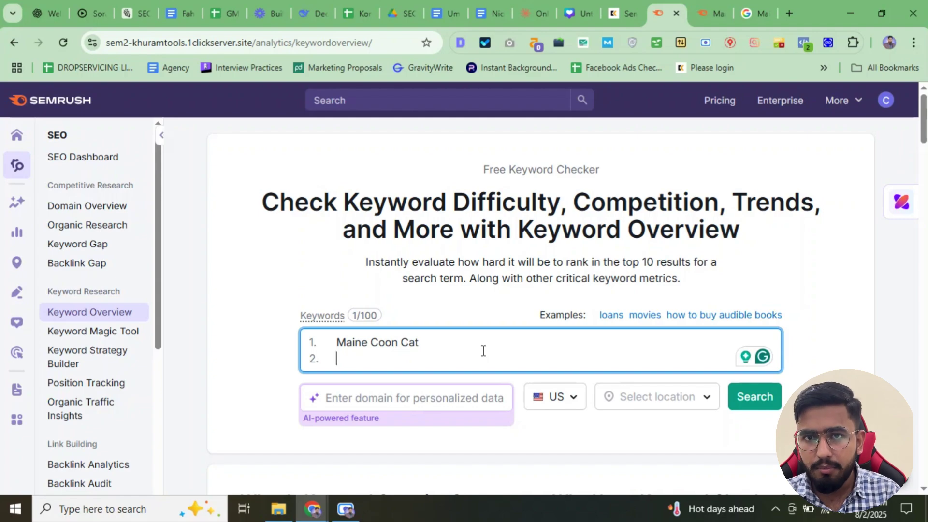
# Run a keyword overview for "Maine Coon Cat" in the US database.
pyautogui.hotkey('ctrl', 'a')
pyautogui.hotkey('ctrl', 'c')
pyautogui.press('BackSpace')
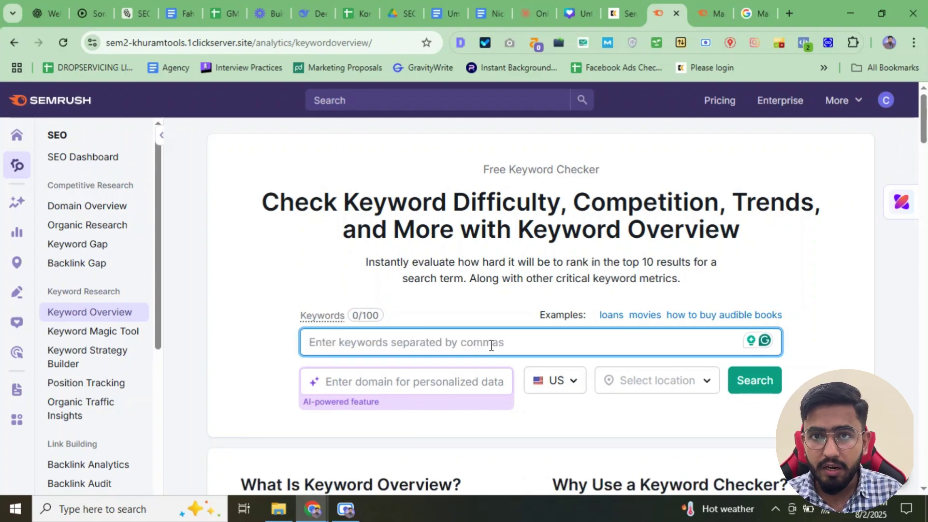
pyautogui.hotkey('ctrl', 'v')
pyautogui.click(769, 406)
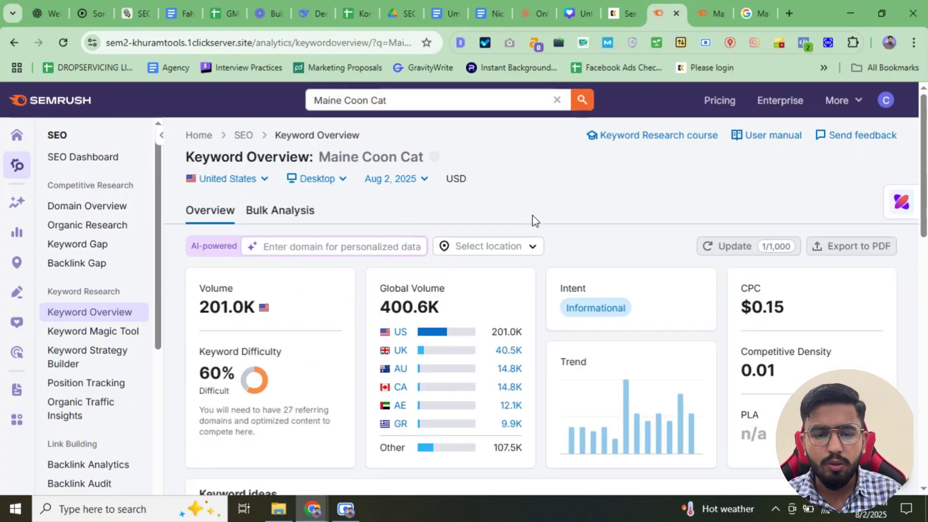
# Examine the keyword's search volume, difficulty advice, global volume, intent and trend in the overview.
pyautogui.scroll(-2, 533, 221)
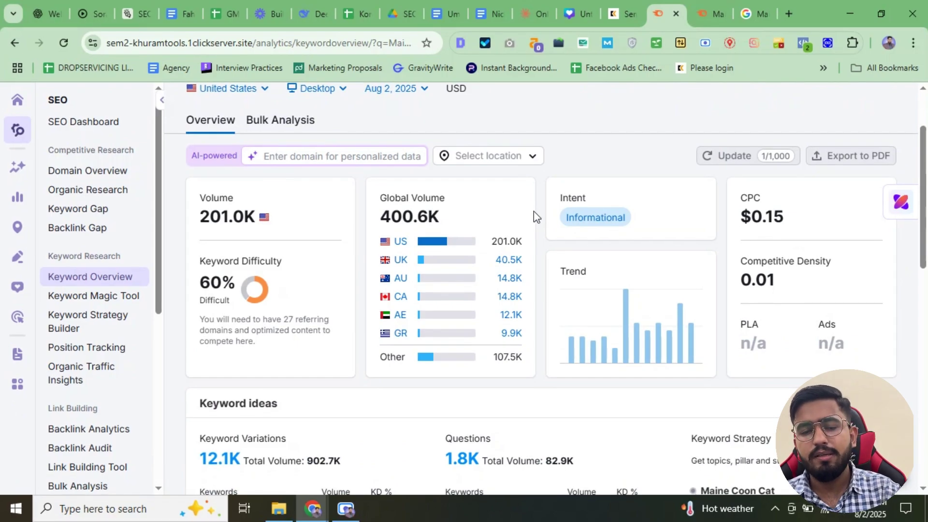
pyautogui.scroll(-1, 534, 213)
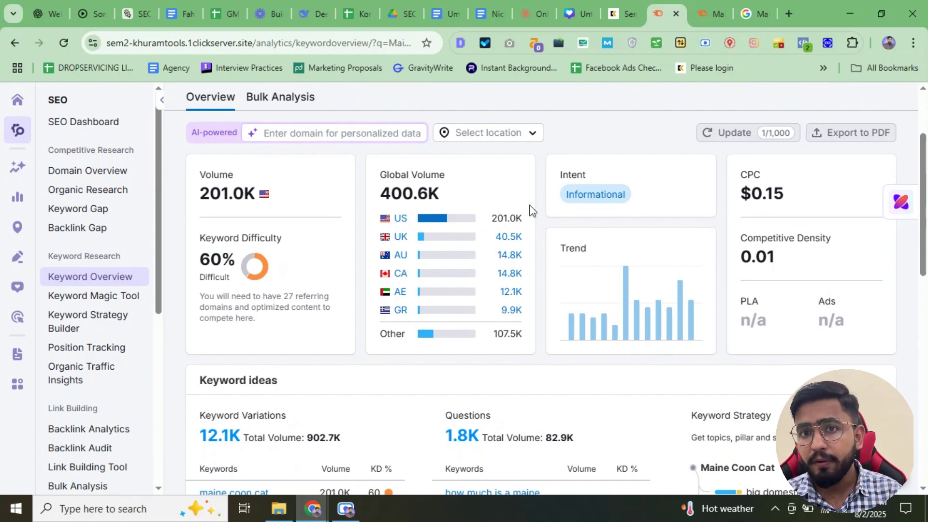
pyautogui.moveTo(200, 296); pyautogui.dragTo(283, 318)
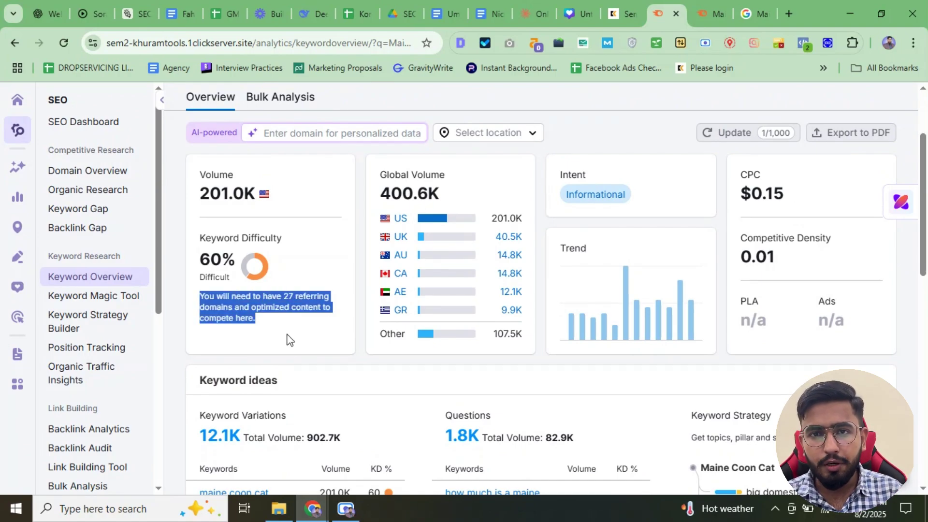
pyautogui.click(271, 299)
pyautogui.moveTo(380, 190); pyautogui.dragTo(457, 205)
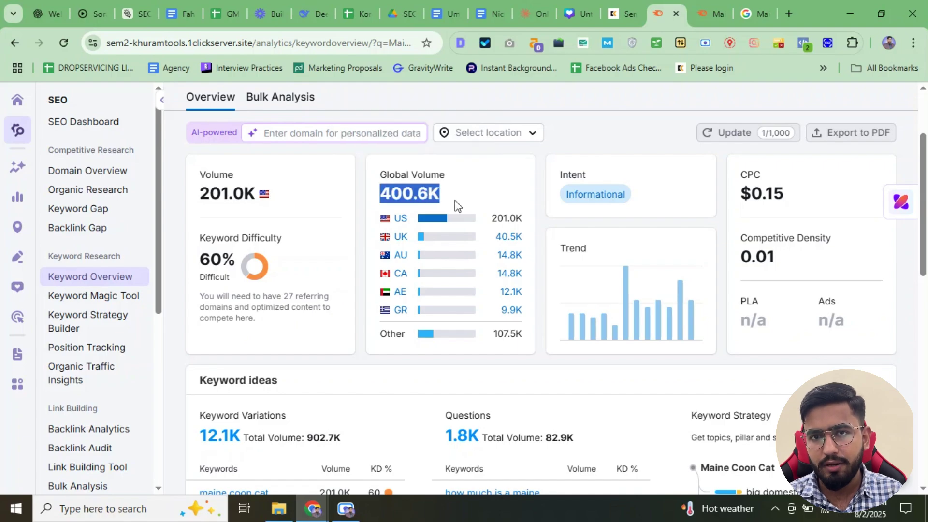
pyautogui.click(476, 173)
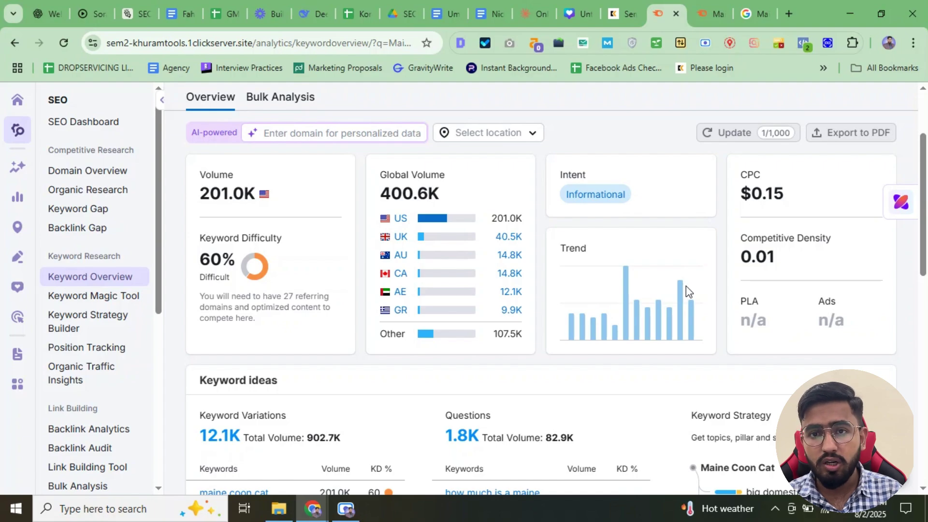
# Review the keyword ideas and the top 10 ranking domains in the SERP analysis.
pyautogui.scroll(-4, 321, 311)
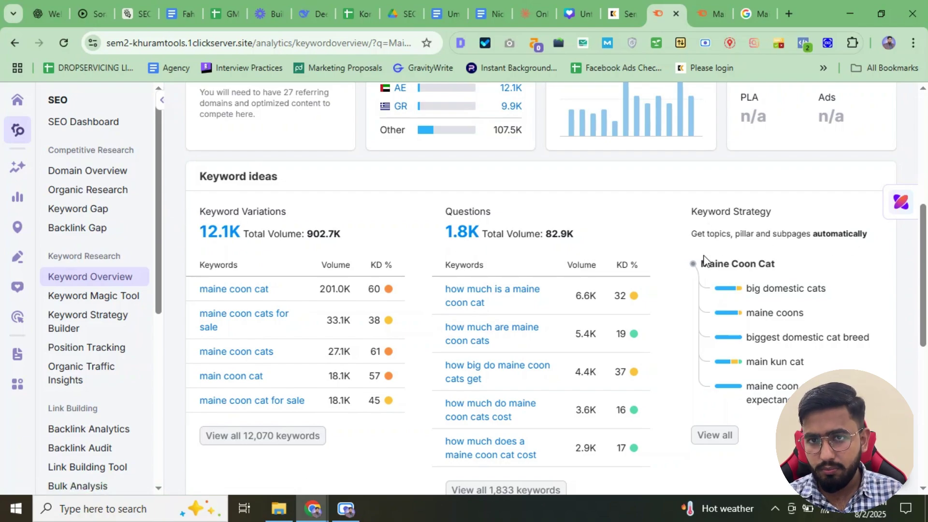
pyautogui.scroll(-1, 704, 261)
pyautogui.scroll(-5, 704, 261)
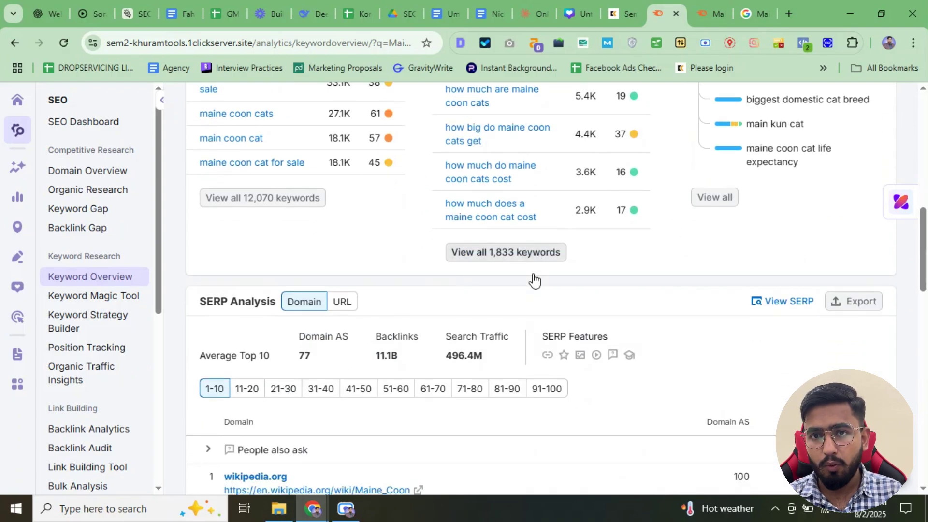
pyautogui.scroll(-3, 338, 276)
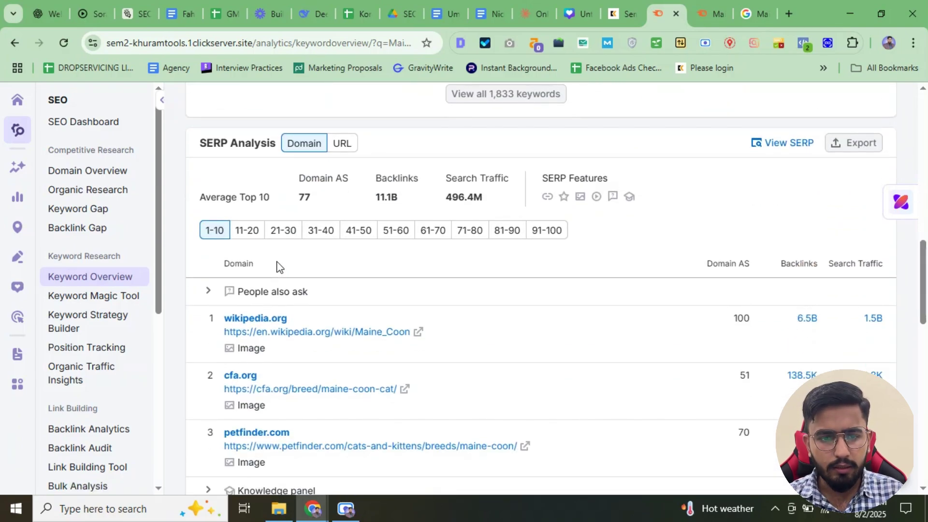
pyautogui.scroll(-2, 277, 264)
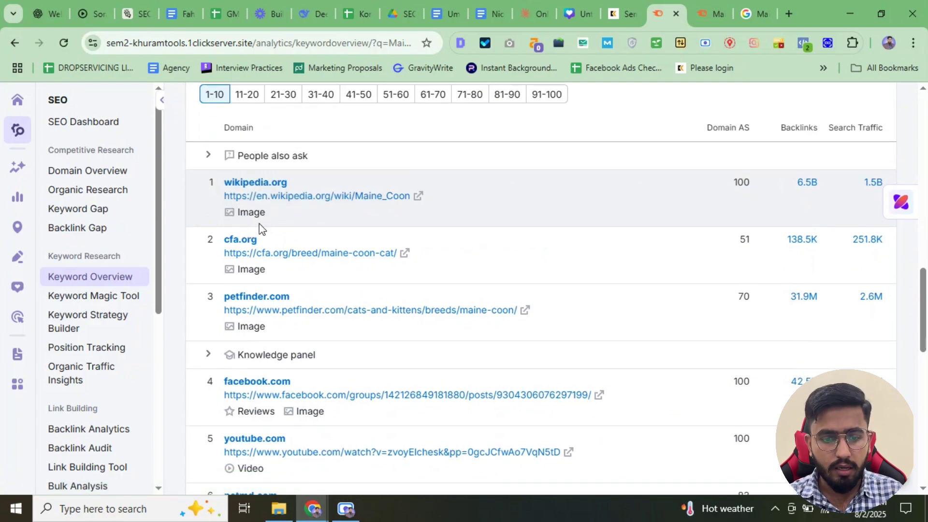
pyautogui.scroll(-3, 259, 223)
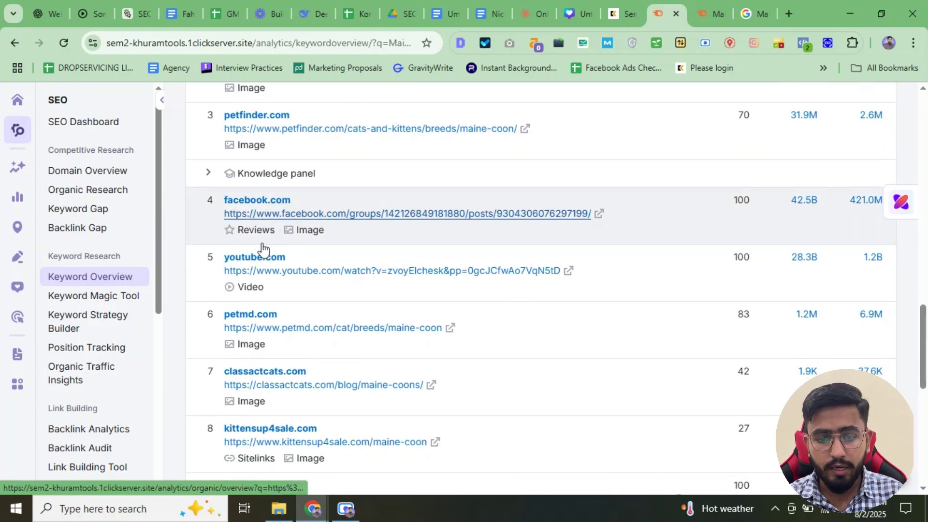
pyautogui.scroll(-1, 309, 272)
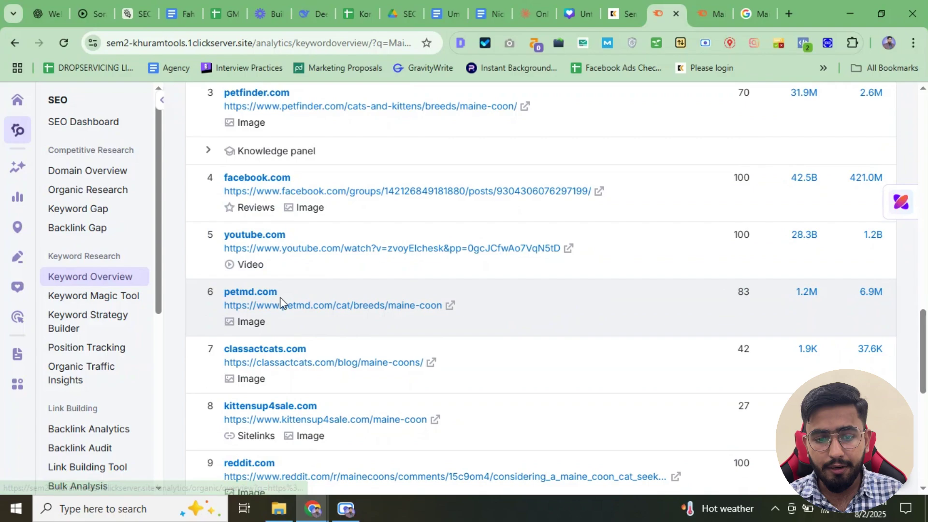
pyautogui.scroll(-3, 281, 303)
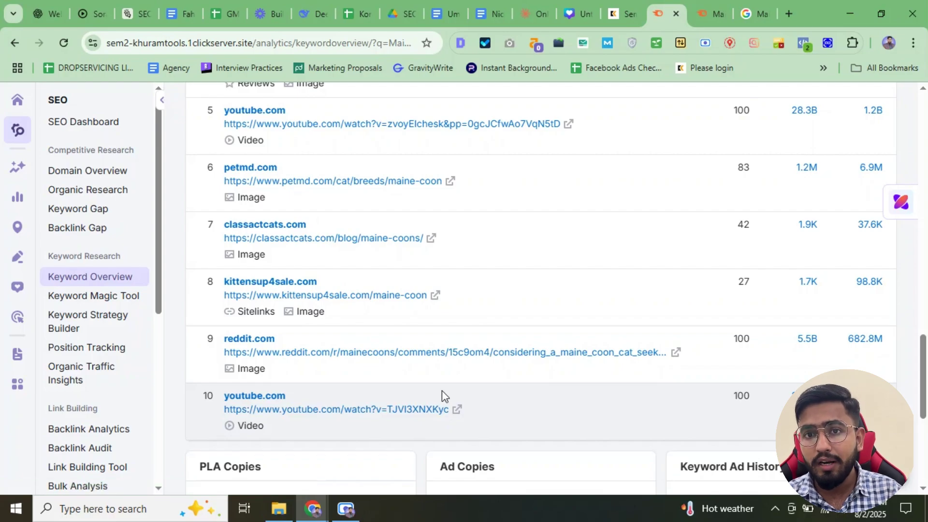
# Open the full list of keyword variations for Maine Coon Cat.
pyautogui.scroll(10, 442, 392)
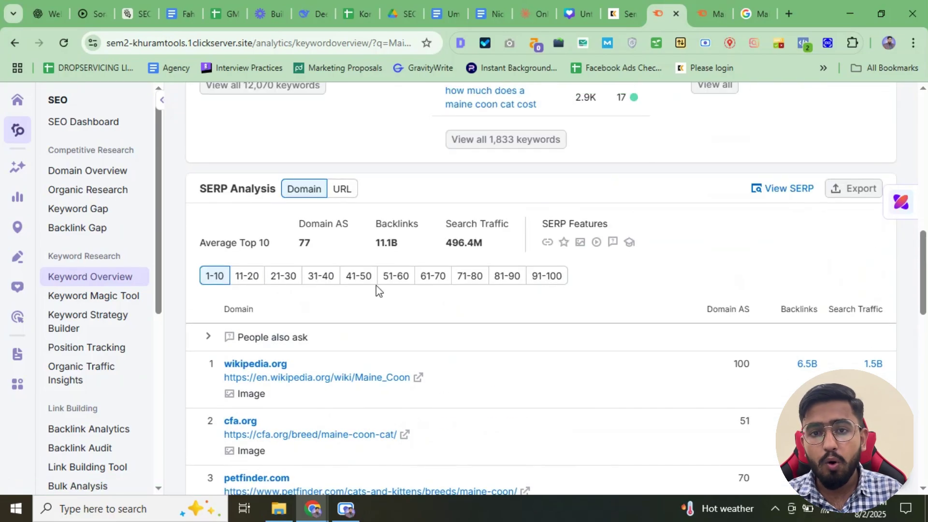
pyautogui.scroll(5, 377, 290)
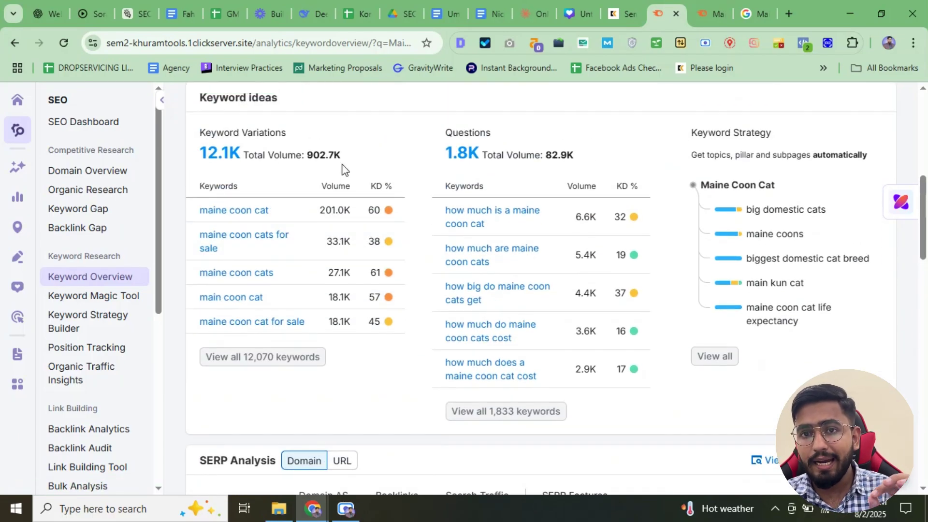
pyautogui.click(296, 366)
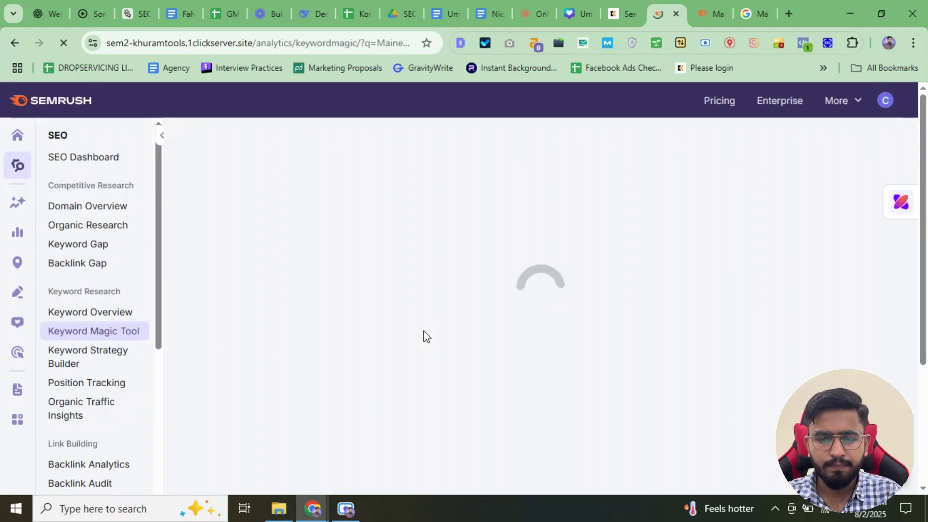
pyautogui.scroll(-1, 568, 259)
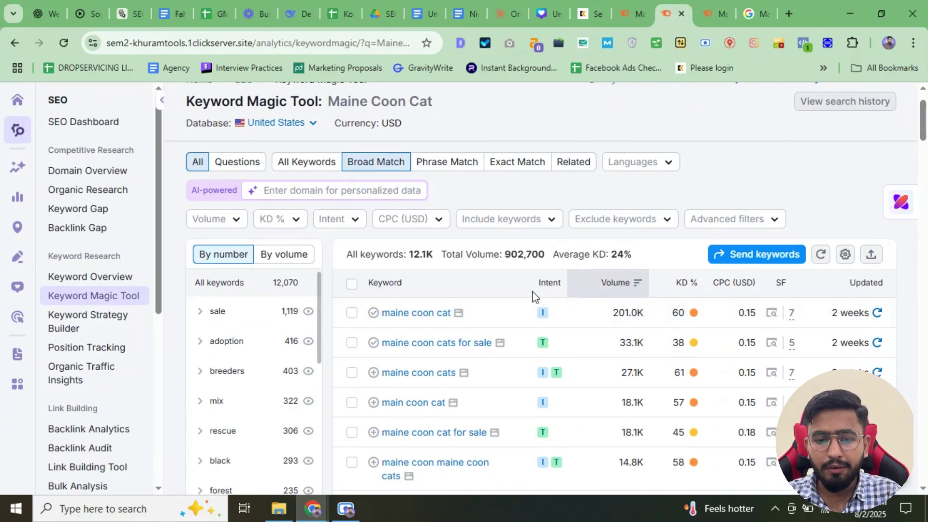
# Filter the keyword list to Informational and Commercial intent.
pyautogui.scroll(1, 435, 256)
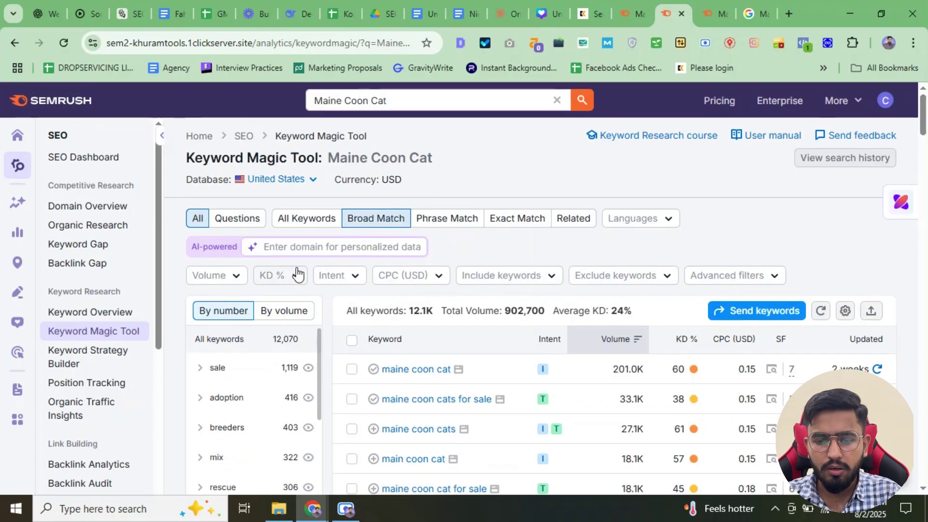
pyautogui.click(332, 275)
pyautogui.click(325, 303)
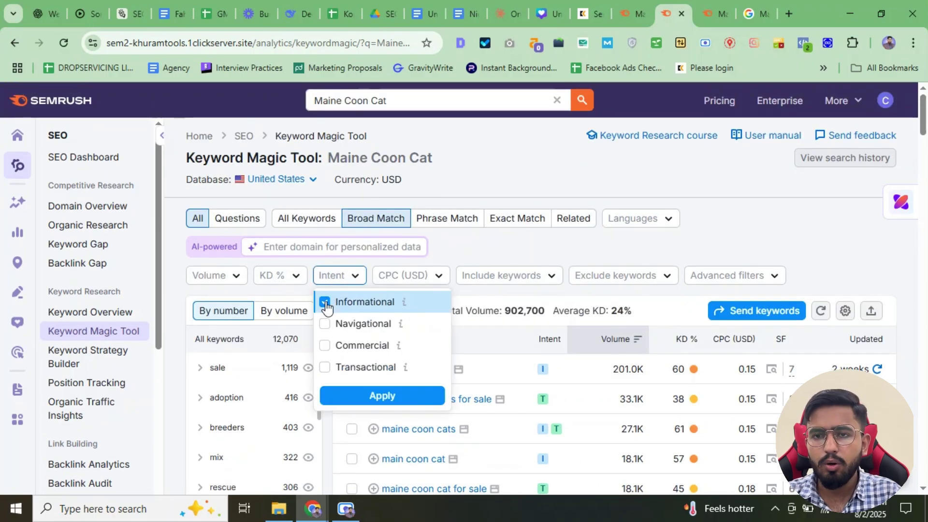
pyautogui.click(325, 345)
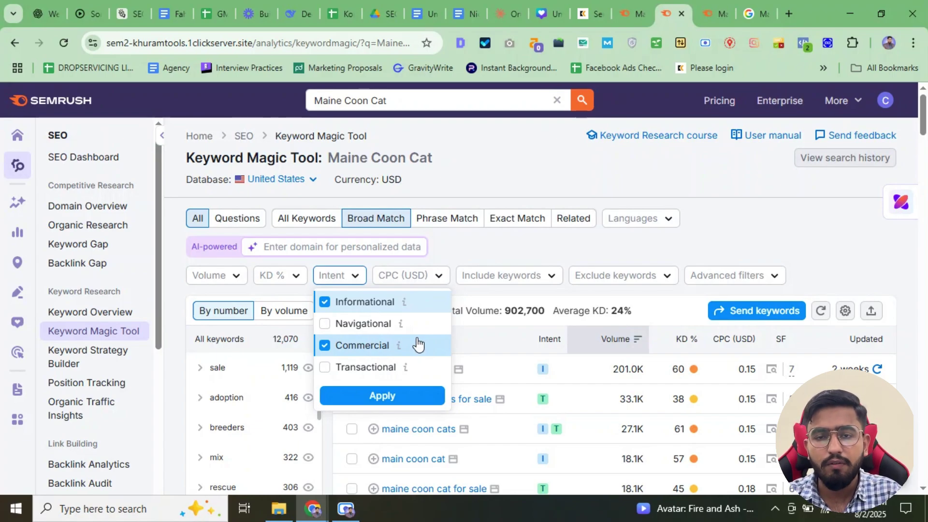
pyautogui.click(393, 396)
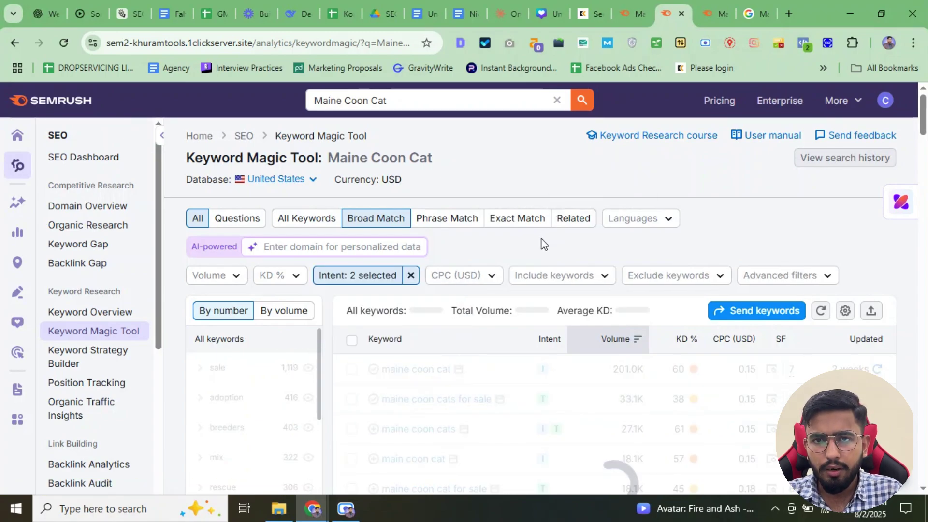
# Check the total number of intent-filtered keywords and look through the list.
pyautogui.scroll(-3, 544, 244)
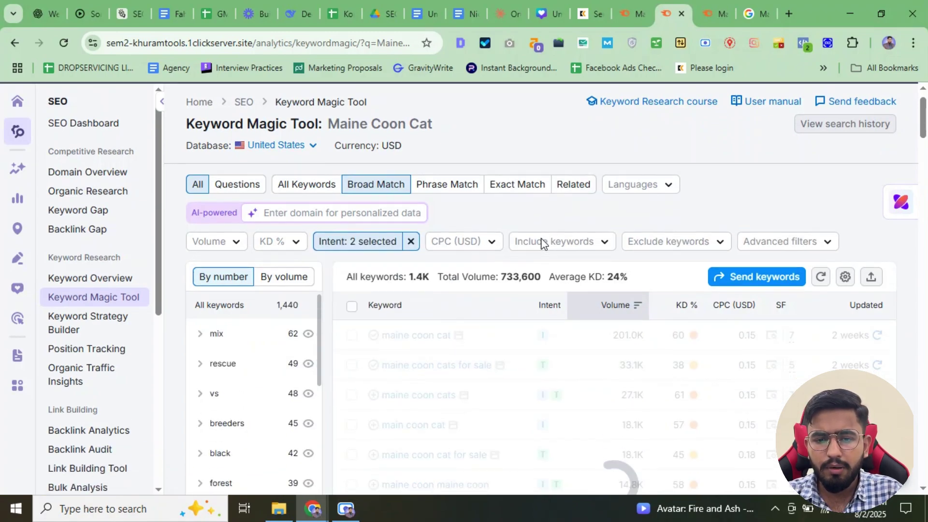
pyautogui.doubleClick(415, 185)
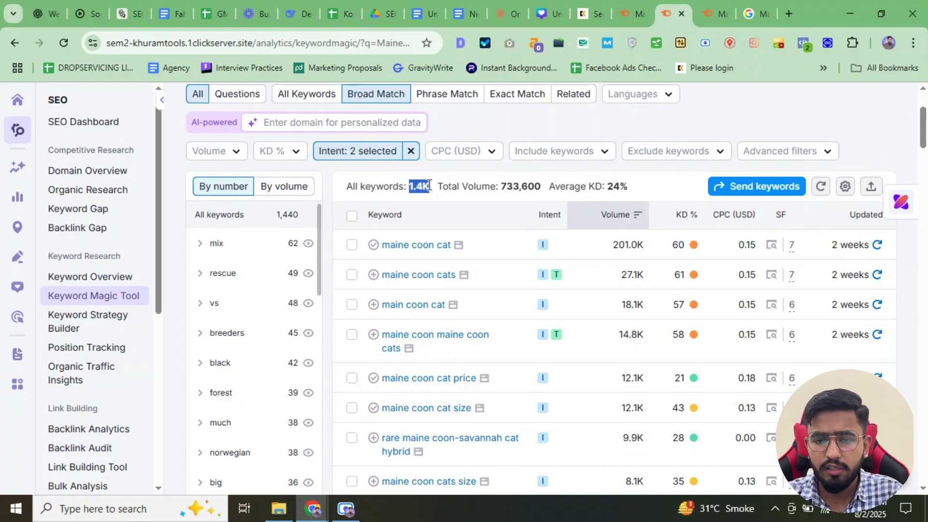
pyautogui.scroll(-2, 429, 185)
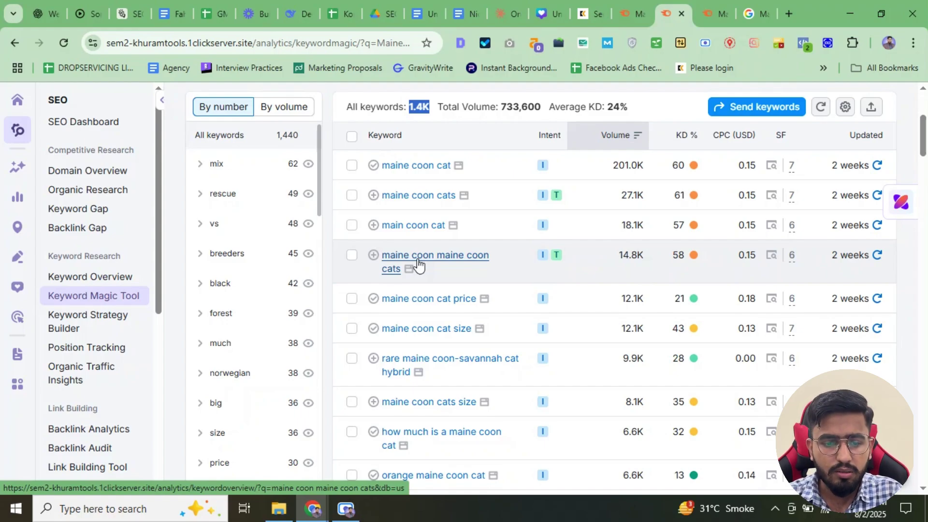
pyautogui.scroll(-5, 524, 249)
pyautogui.scroll(10, 524, 248)
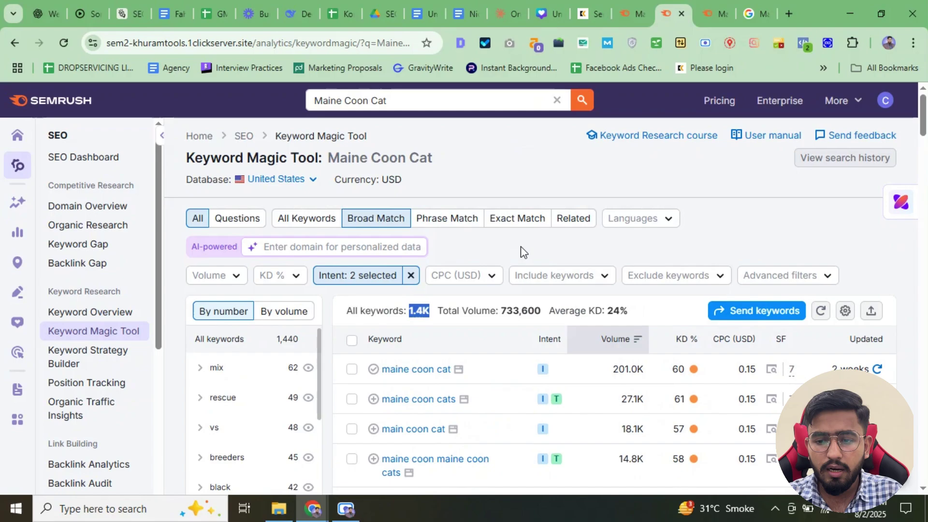
# Apply an advanced filter limiting the keywords to a word count of at most 4.
pyautogui.click(802, 275)
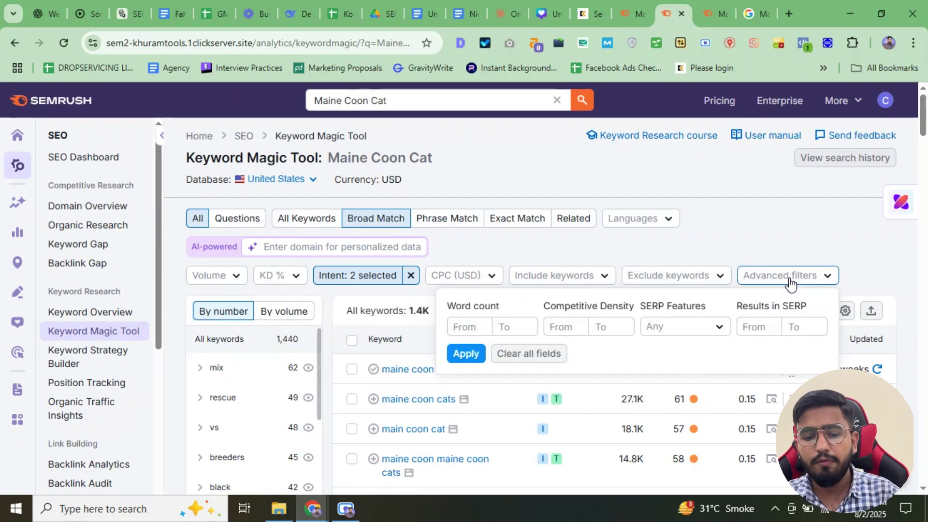
pyautogui.click(464, 328)
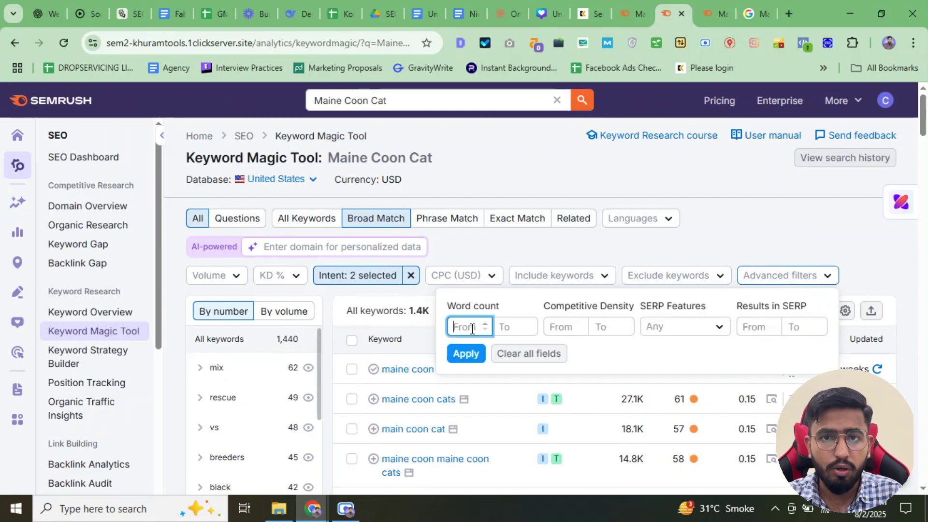
pyautogui.click(505, 327)
pyautogui.write('4')
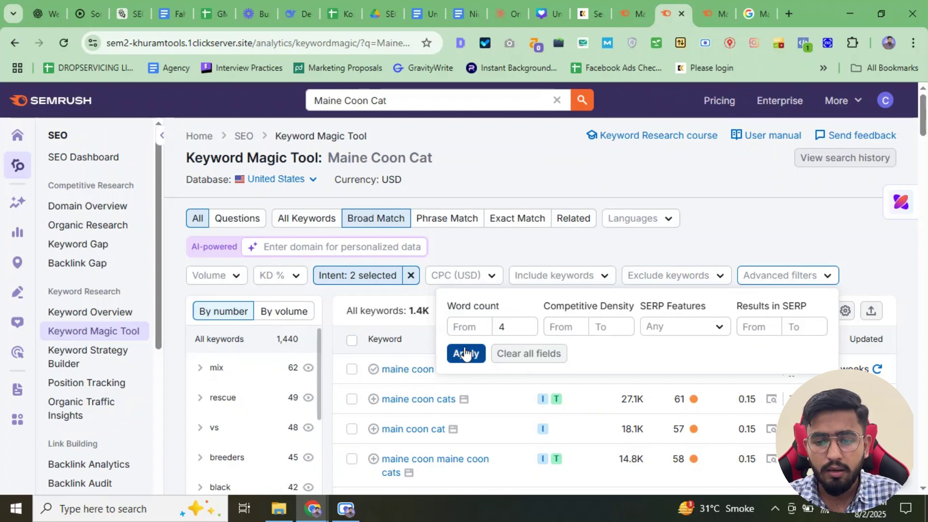
pyautogui.click(465, 353)
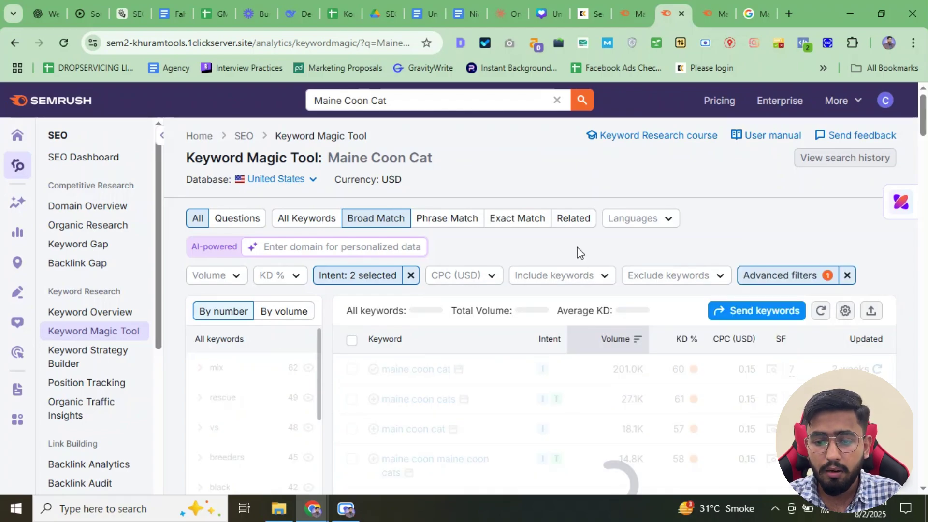
# Look through the keywords that match the intent and word count filters, comparing volume and difficulty.
pyautogui.scroll(-1, 570, 247)
pyautogui.scroll(1, 377, 127)
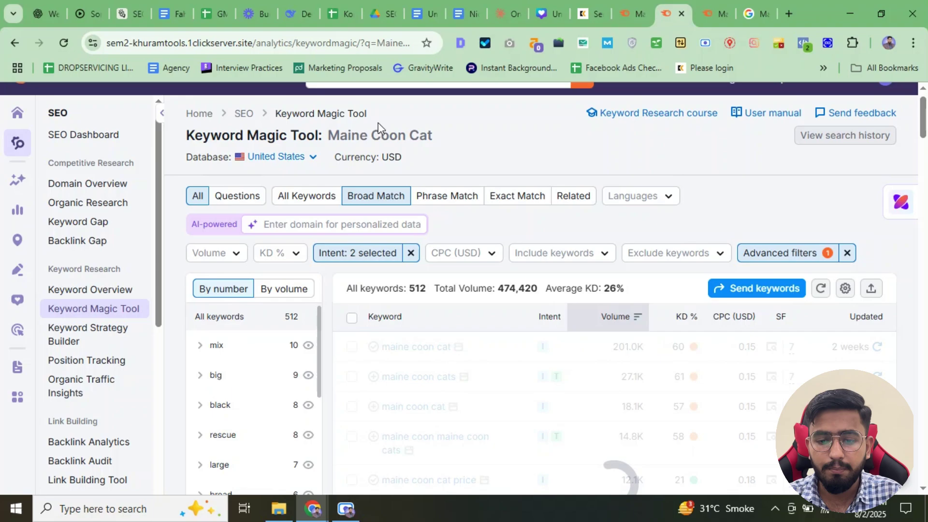
pyautogui.scroll(-3, 435, 170)
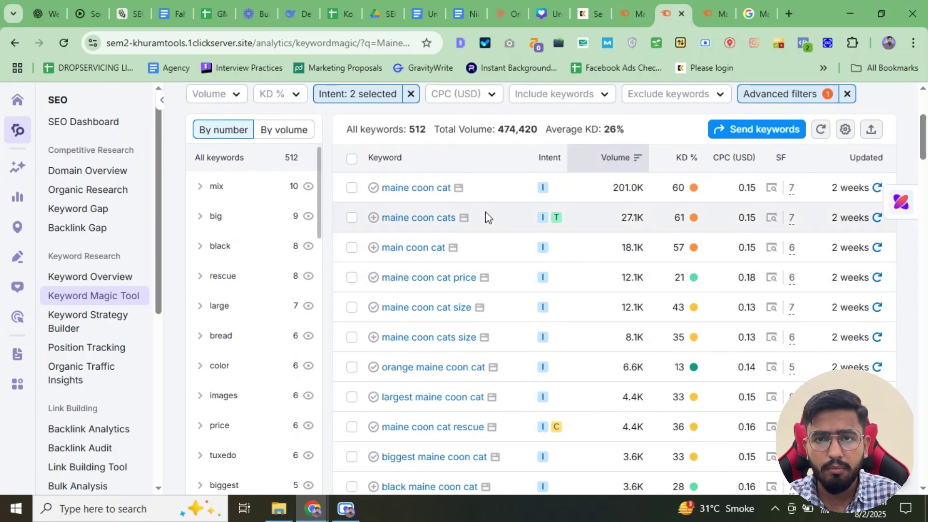
pyautogui.scroll(-8, 485, 212)
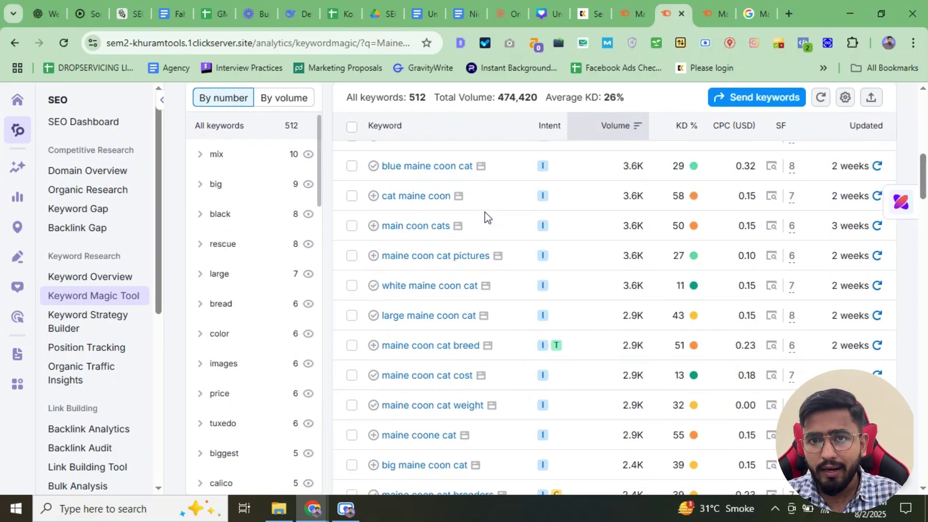
pyautogui.scroll(1, 467, 350)
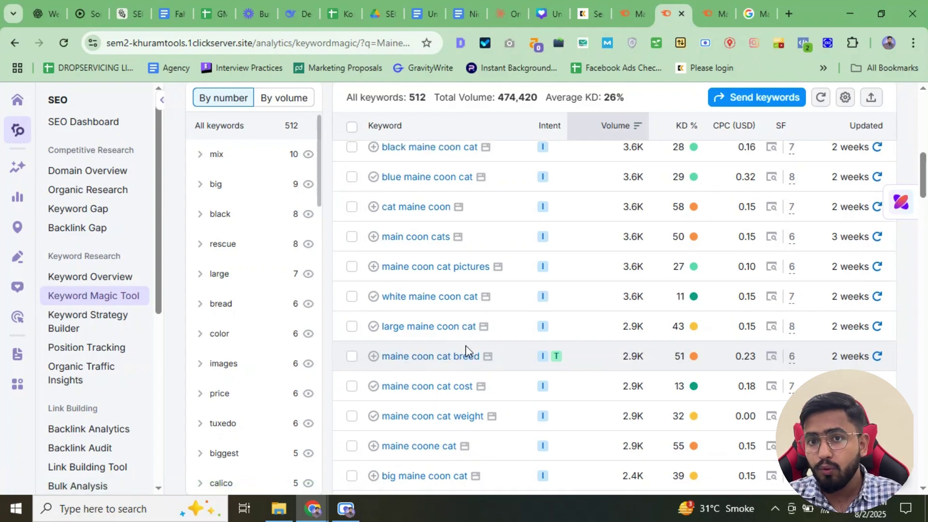
pyautogui.scroll(-1, 465, 346)
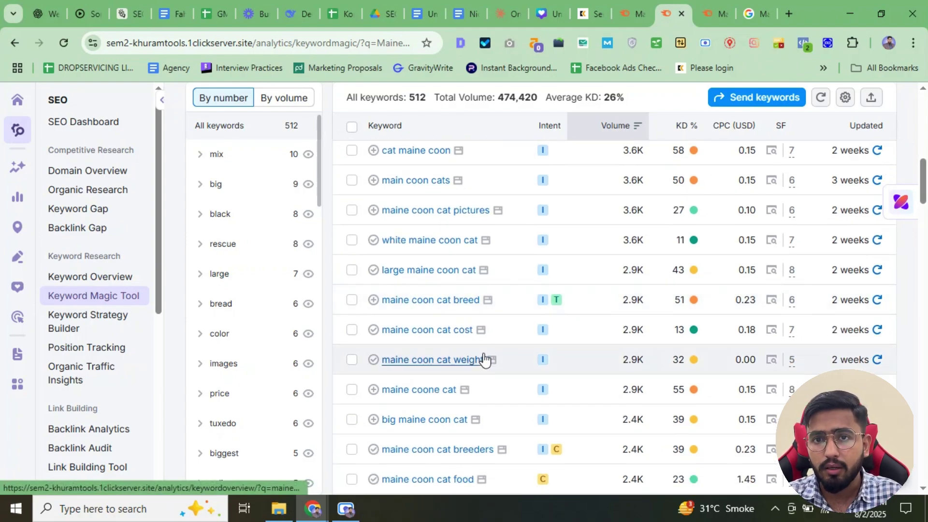
# Examine the lower-volume keywords further down the filtered list, comparing their intent, volume and KD.
pyautogui.scroll(-2, 488, 358)
pyautogui.scroll(-5, 488, 356)
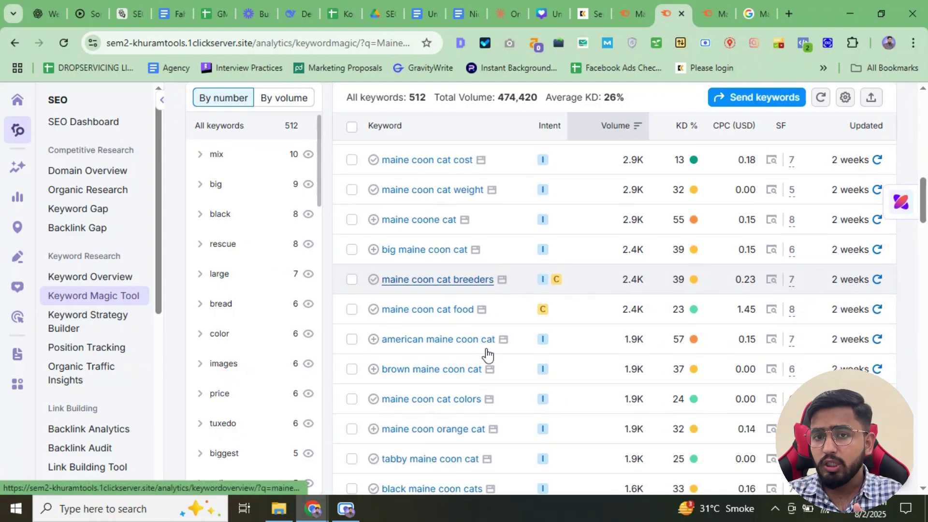
pyautogui.scroll(-1, 488, 354)
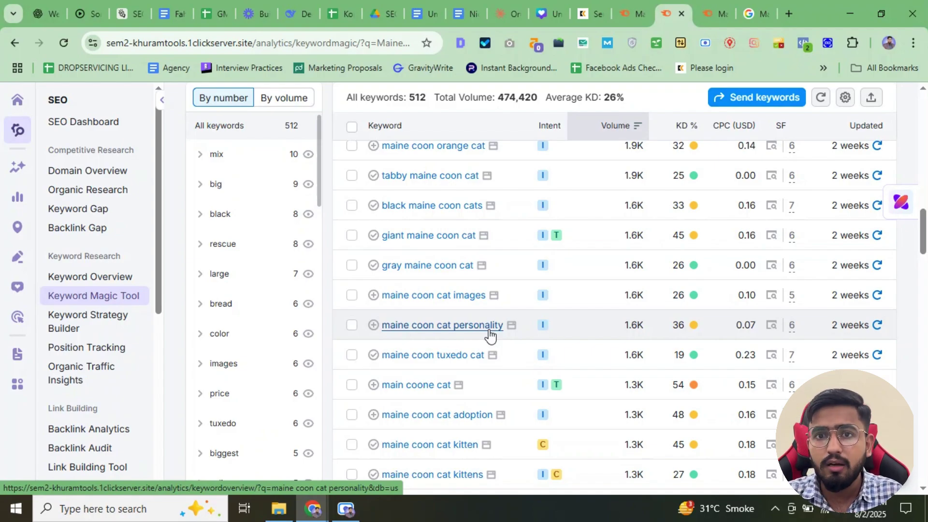
pyautogui.scroll(-15, 490, 334)
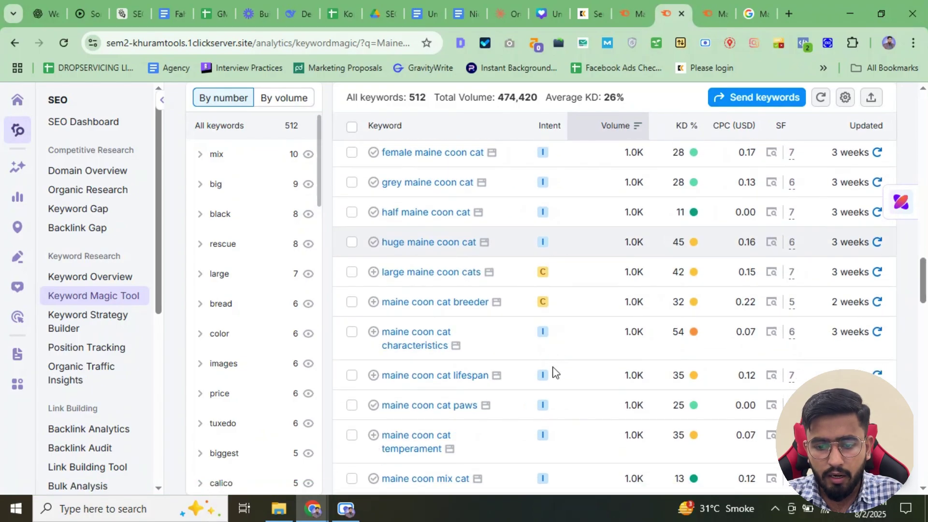
pyautogui.scroll(-15, 498, 370)
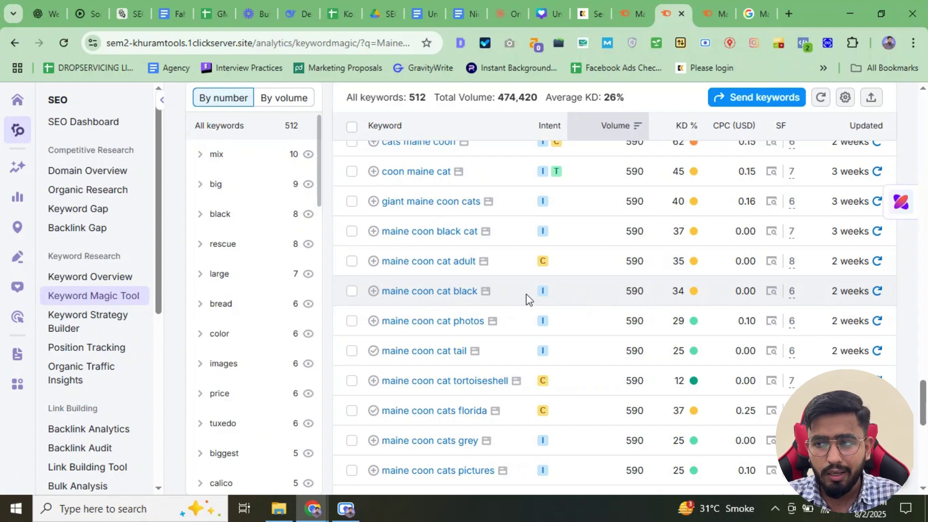
pyautogui.scroll(-10, 528, 276)
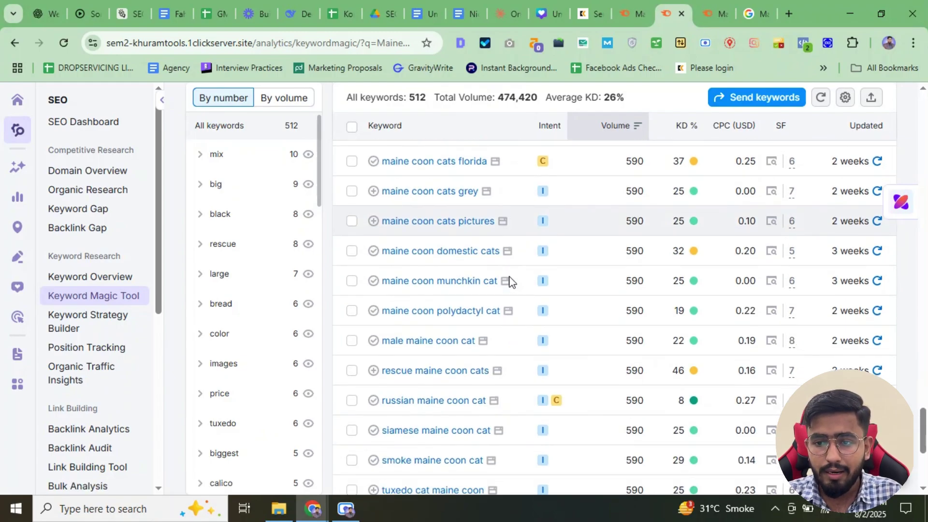
pyautogui.scroll(20, 528, 276)
# Switch to the Google results for Maine Coon Cat and check the breed heading and the Temperament card.
pyautogui.click(749, 5)
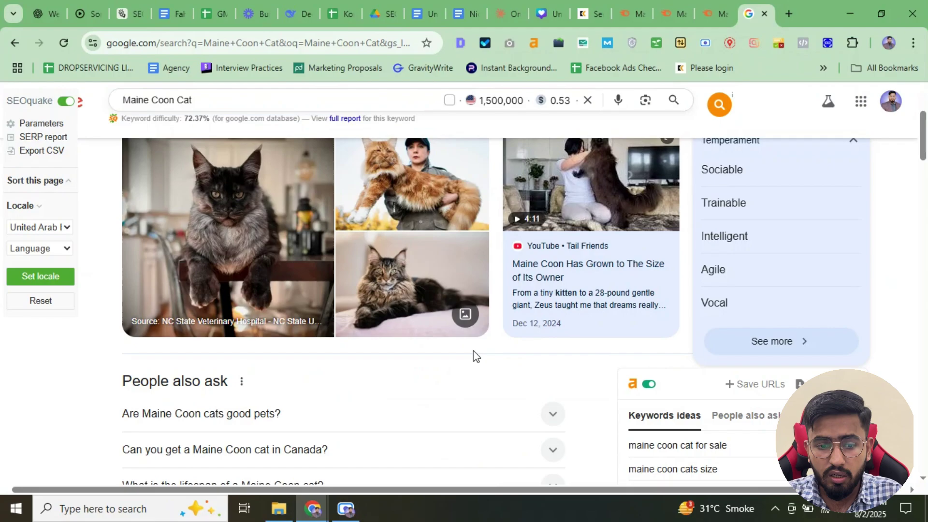
pyautogui.scroll(3, 473, 356)
pyautogui.doubleClick(158, 226)
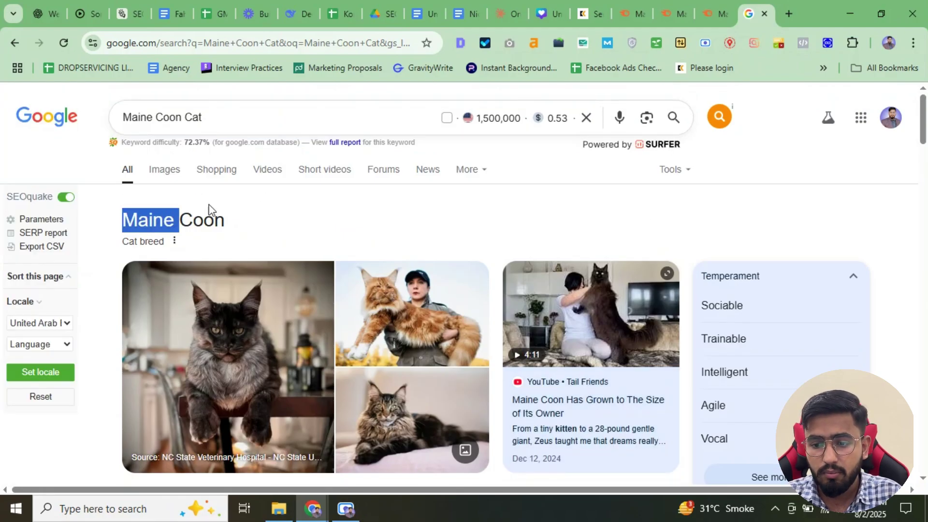
pyautogui.moveTo(210, 208); pyautogui.dragTo(288, 211)
pyautogui.click(785, 241)
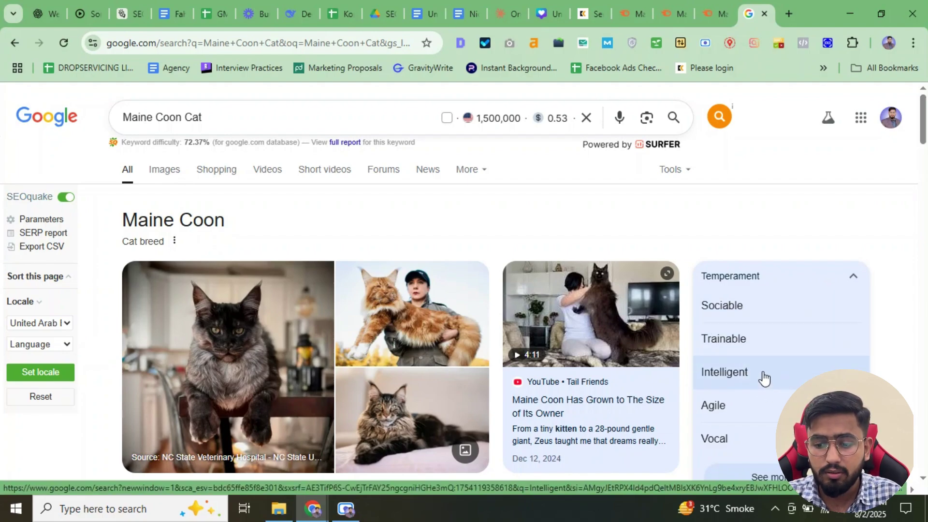
pyautogui.click(854, 276)
# Examine the People also ask questions, related keyword ideas and ranking pages in the Google results.
pyautogui.scroll(-6, 851, 281)
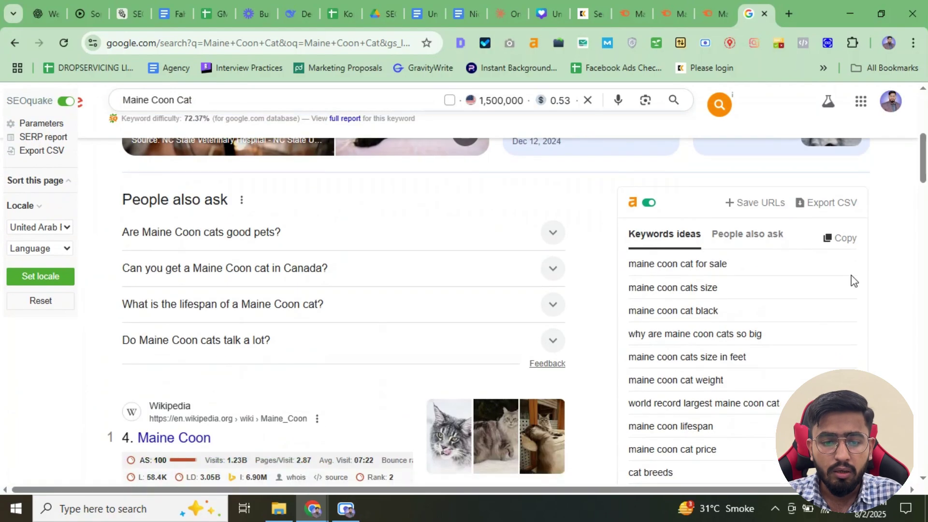
pyautogui.scroll(-2, 531, 224)
pyautogui.scroll(-5, 532, 223)
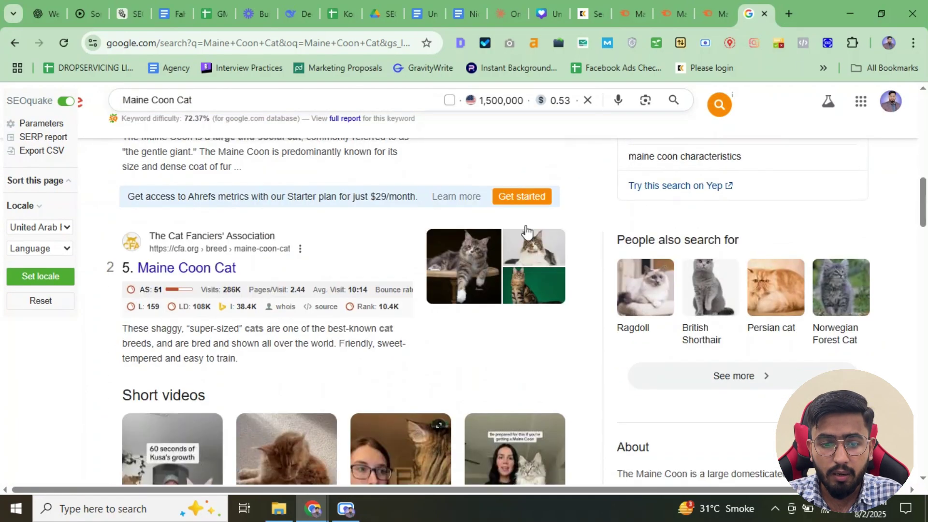
pyautogui.scroll(-7, 209, 227)
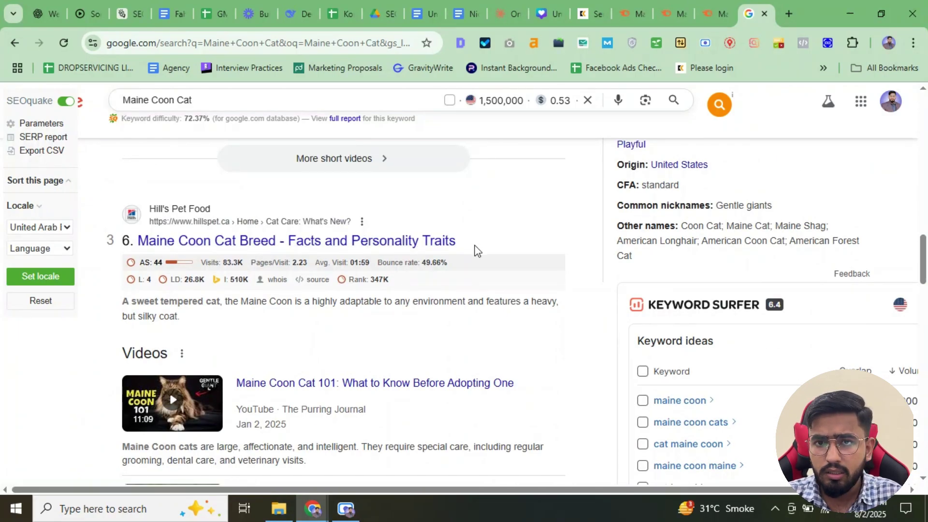
pyautogui.scroll(8, 474, 251)
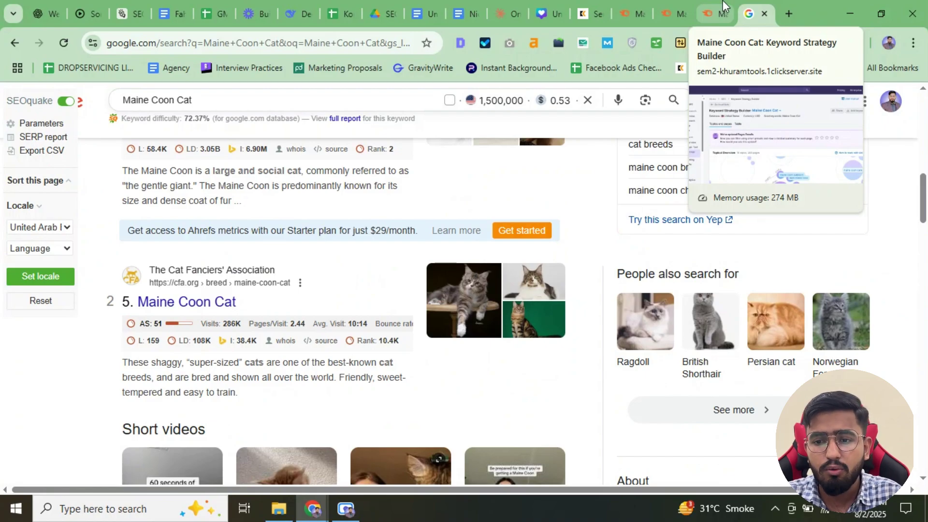
# Return to the Keyword Magic Tool results for Maine Coon Cat and check the KD % filter without applying a range.
pyautogui.click(637, 2)
pyautogui.click(662, 5)
pyautogui.scroll(10, 558, 247)
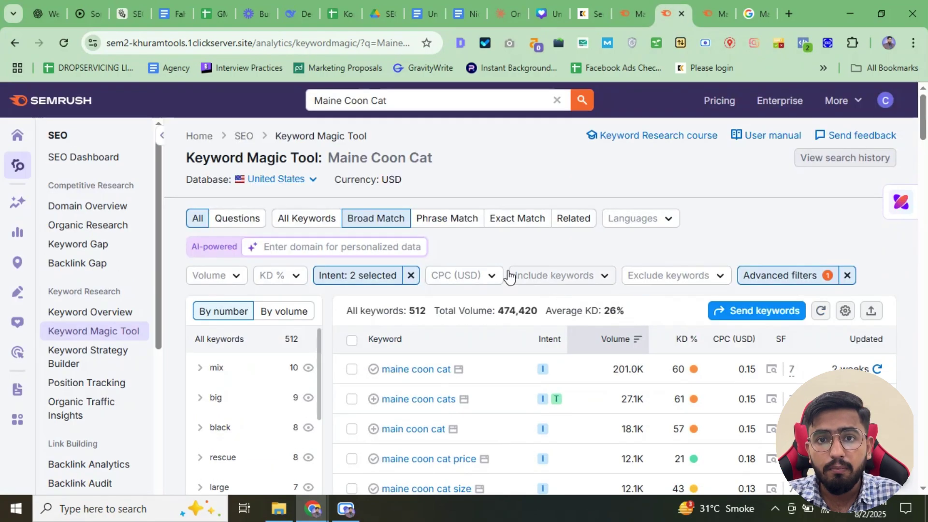
pyautogui.click(274, 277)
pyautogui.click(276, 277)
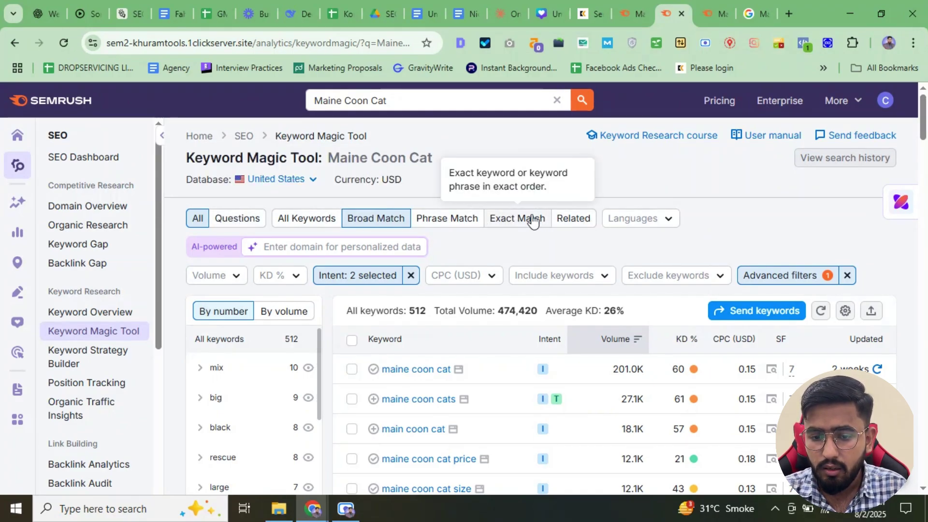
# Select all keywords on the page, check the export options for the selection, and clear the selection without exporting.
pyautogui.scroll(-1, 867, 313)
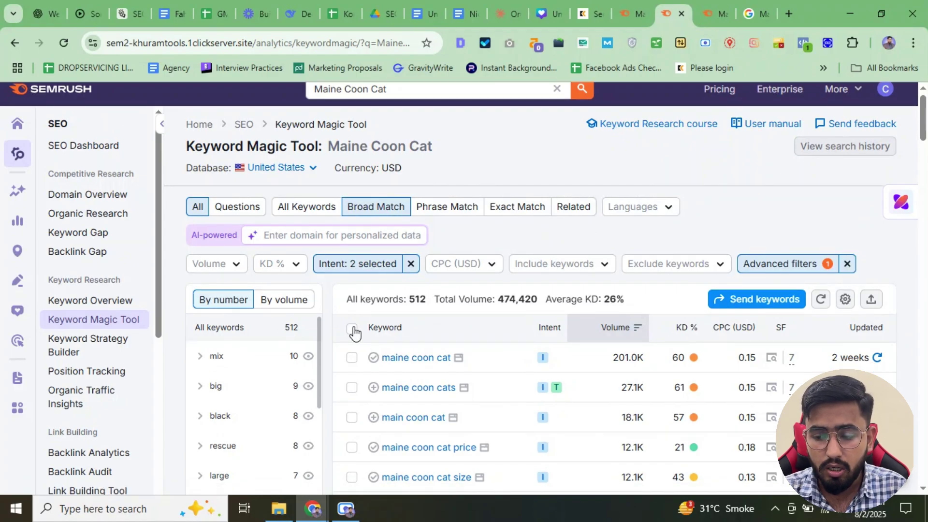
pyautogui.click(351, 329)
pyautogui.click(871, 300)
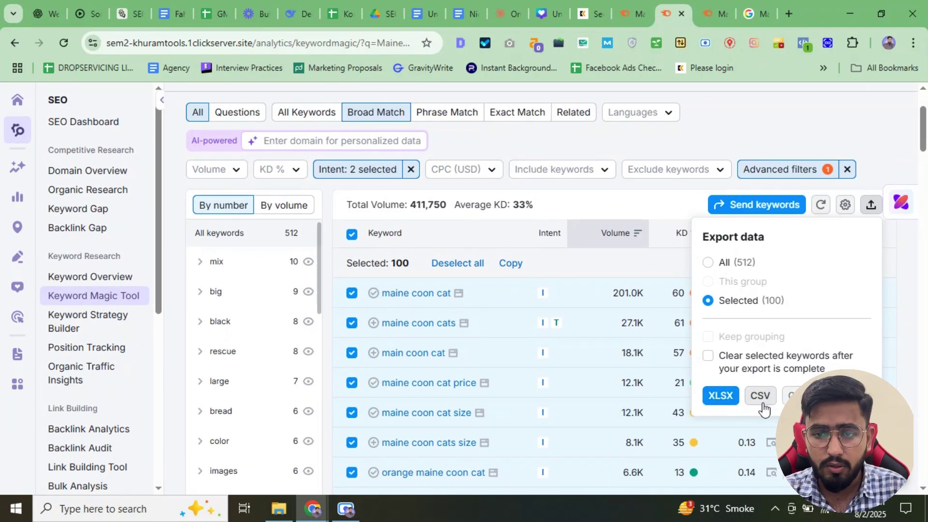
pyautogui.click(643, 197)
pyautogui.click(352, 235)
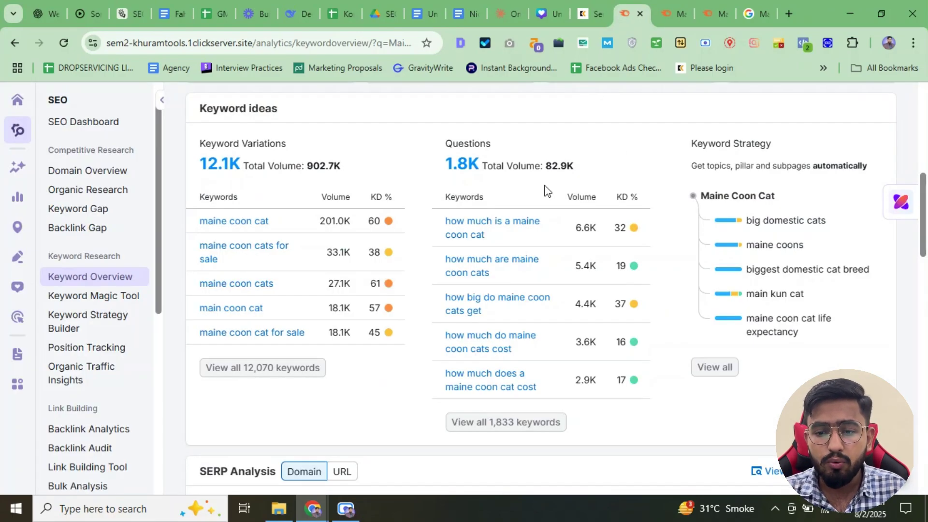
# Review the Questions group under Keyword ideas in the Maine Coon Cat keyword overview, comparing volume and KD.
pyautogui.moveTo(546, 191); pyautogui.dragTo(556, 158)
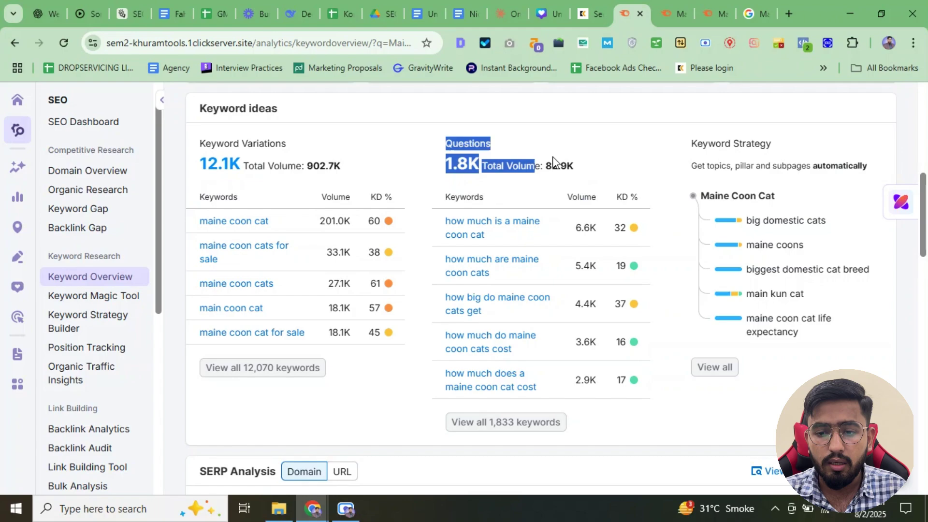
pyautogui.click(611, 172)
pyautogui.moveTo(622, 275)
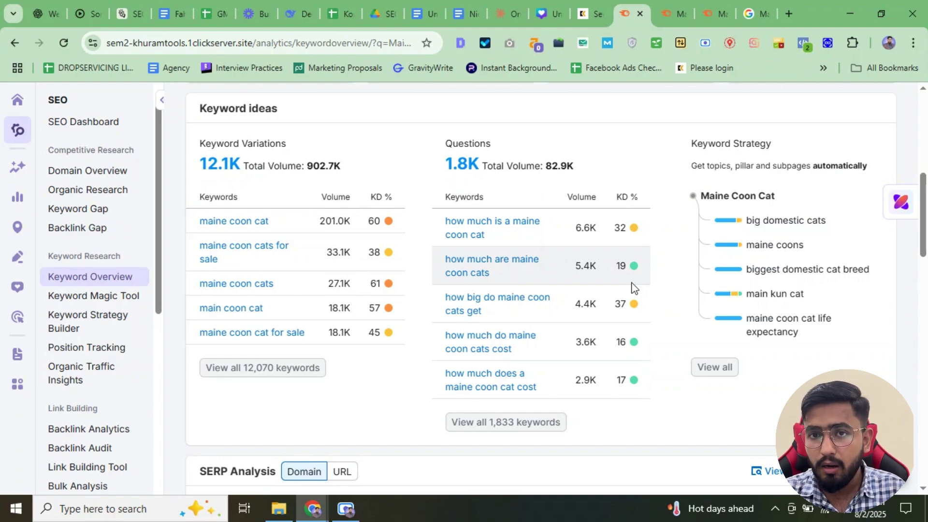
# Open the full keyword strategy for Maine Coon Cat and examine the dark maine coon subpage in the Topical Overview.
pyautogui.click(714, 367)
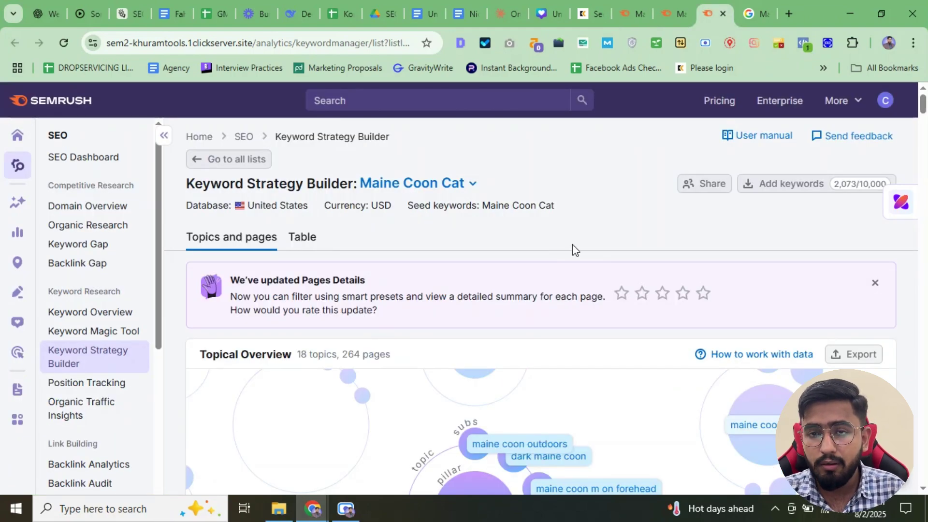
pyautogui.scroll(-1, 572, 245)
pyautogui.click(631, 13)
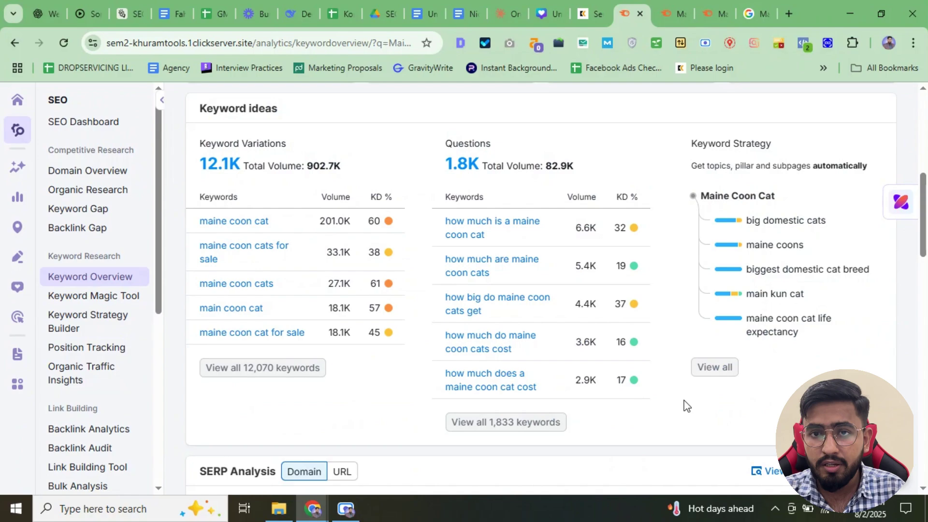
pyautogui.click(714, 367)
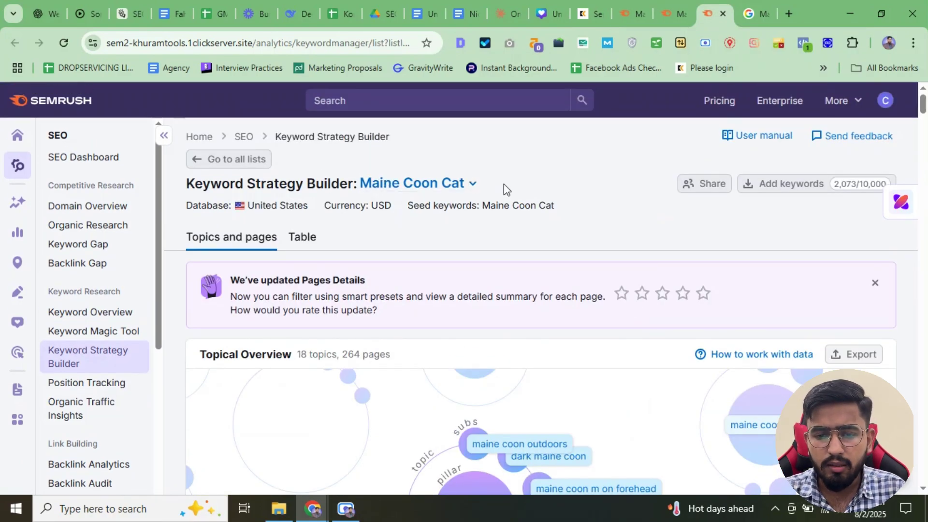
pyautogui.scroll(-4, 590, 301)
pyautogui.moveTo(514, 251)
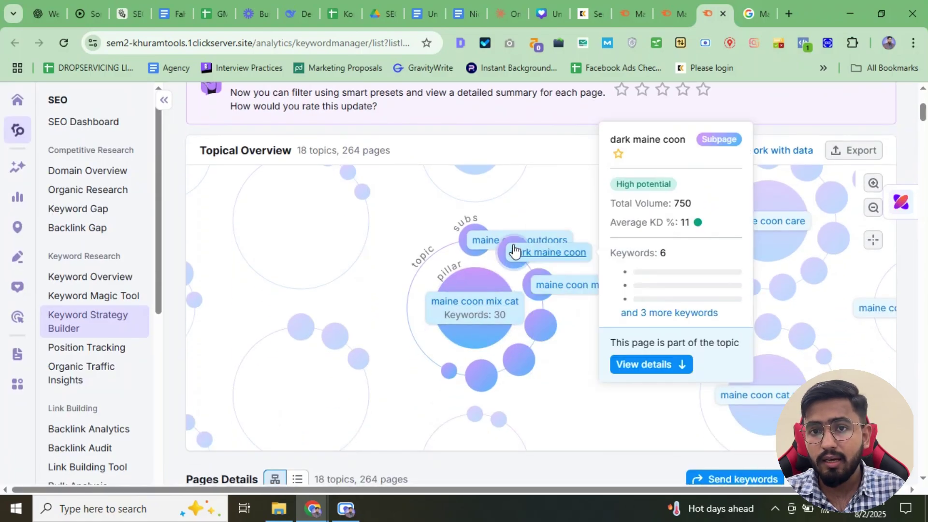
# Look through the pillar pages and subpages for the characteristics, cat care and breed information topics in Pages Details.
pyautogui.scroll(-10, 564, 297)
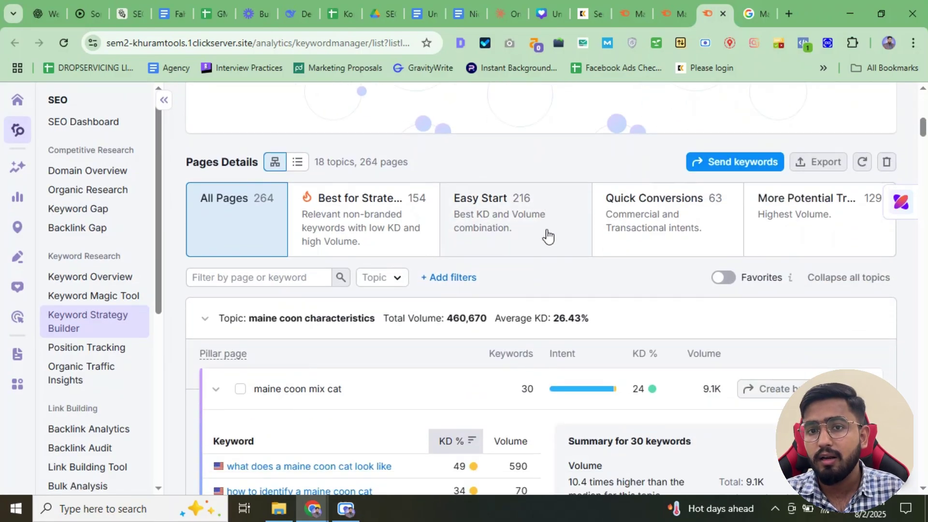
pyautogui.scroll(-5, 547, 237)
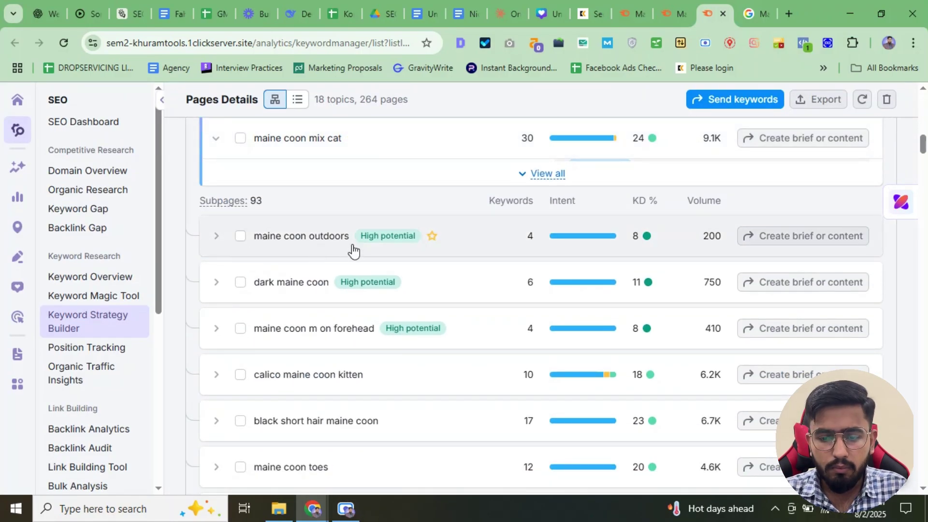
pyautogui.scroll(-3, 323, 291)
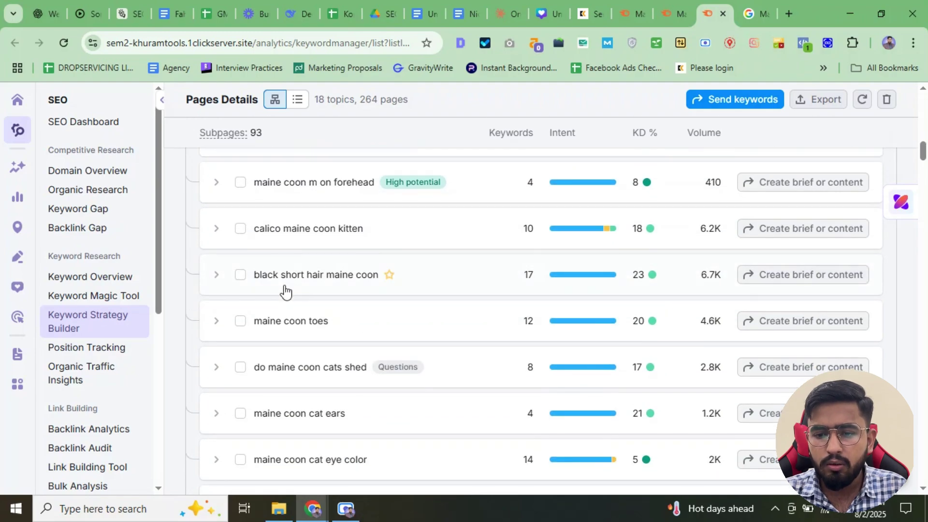
pyautogui.scroll(-10, 415, 339)
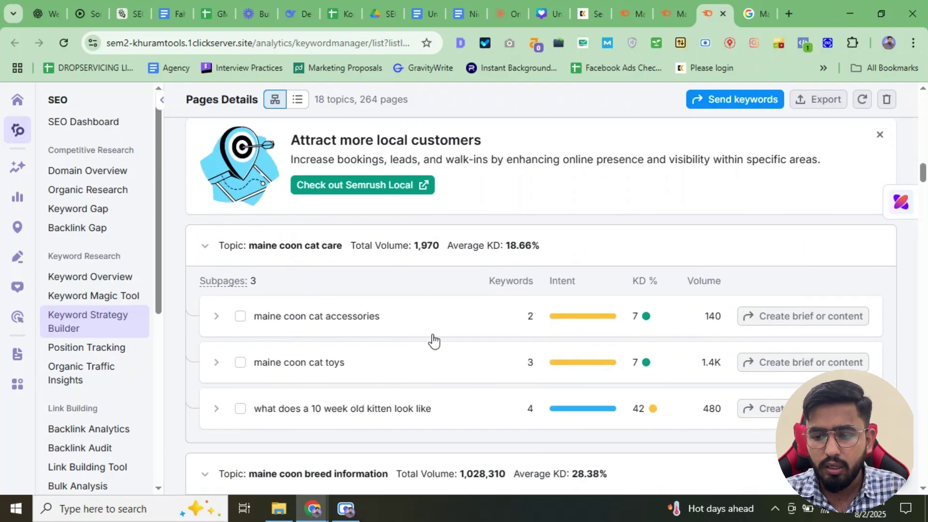
pyautogui.scroll(-1, 433, 340)
pyautogui.scroll(-4, 426, 296)
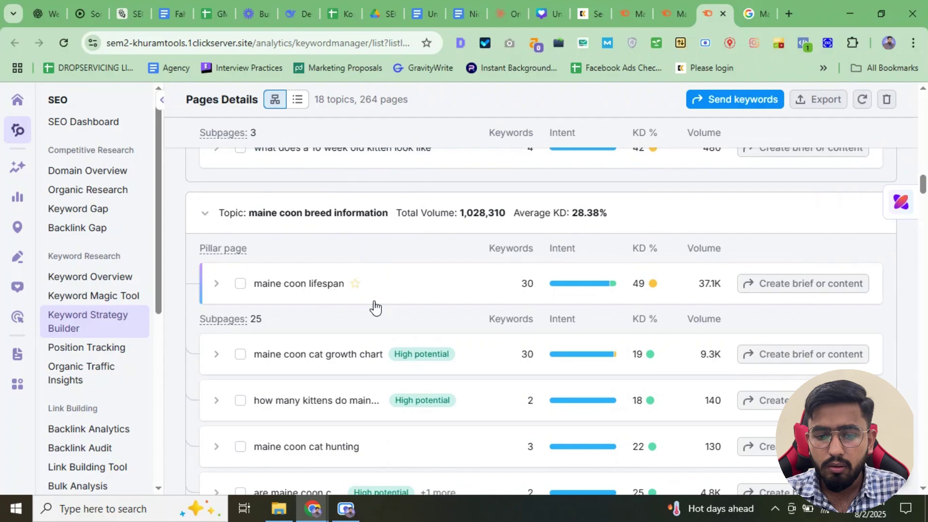
pyautogui.scroll(-4, 374, 307)
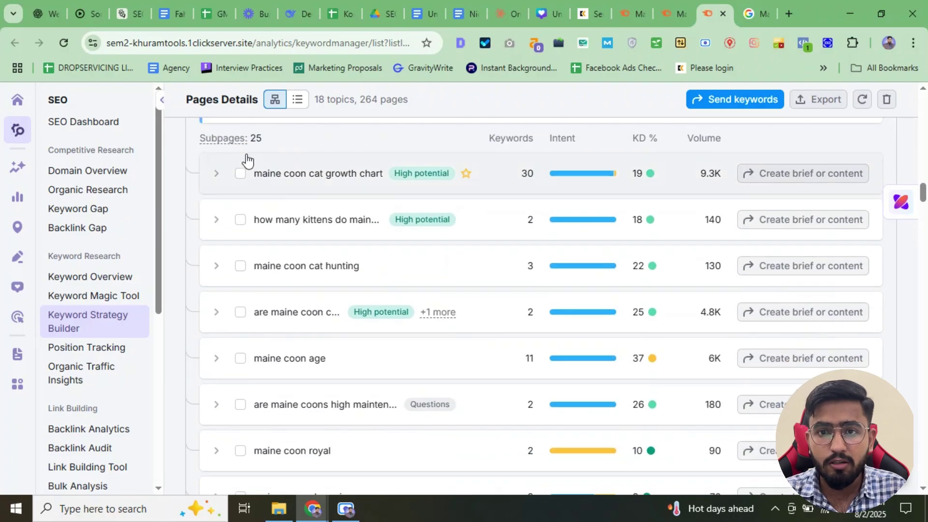
pyautogui.scroll(-3, 325, 191)
# Expand the maine coon cat growth chart subpage, check its High potential label and keyword count, and collapse it again.
pyautogui.scroll(6, 234, 321)
pyautogui.click(216, 297)
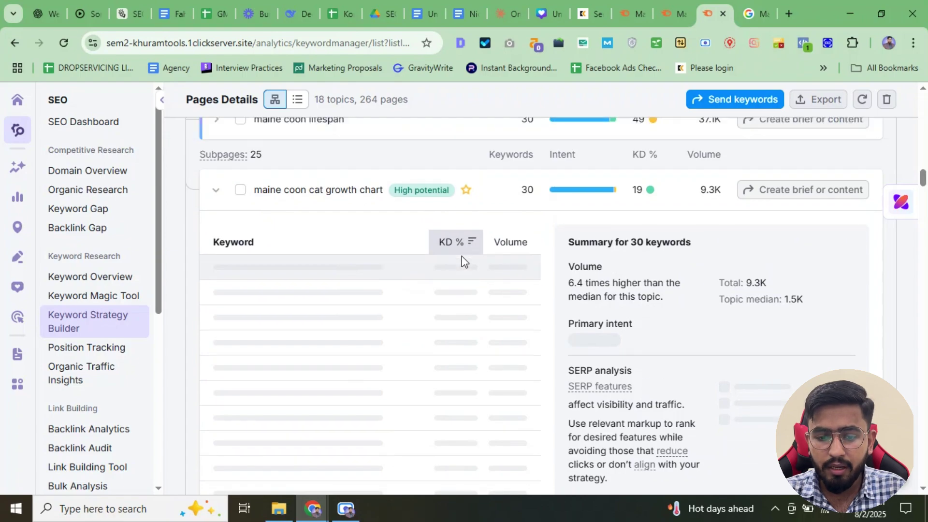
pyautogui.moveTo(425, 201)
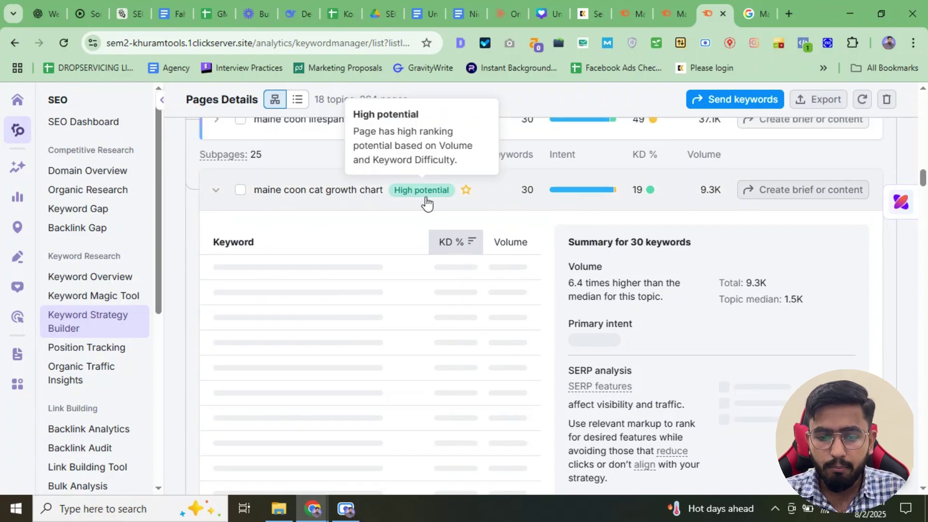
pyautogui.doubleClick(527, 189)
pyautogui.click(233, 182)
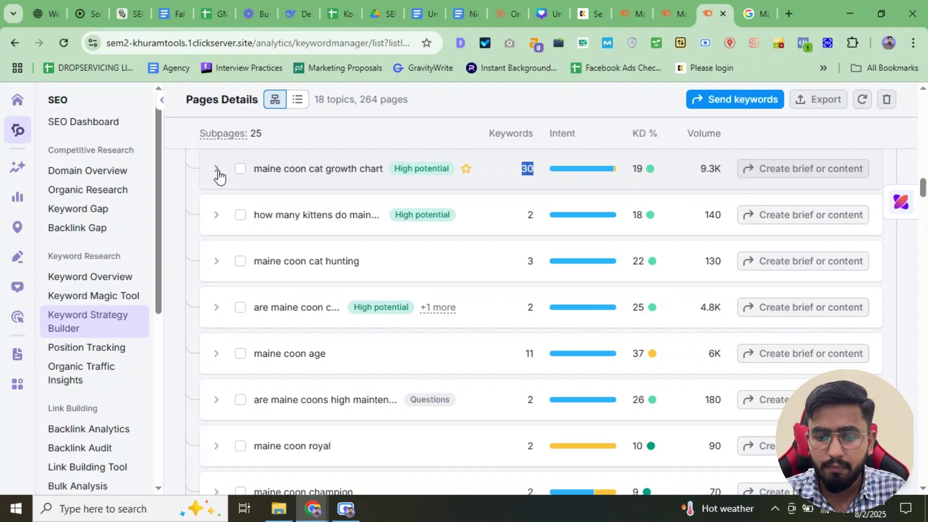
# Look through the remaining topics in Pages Details, including personality, size, care, grooming, kittens for sale, behavior and price, and return to the overview.
pyautogui.scroll(-10, 406, 275)
pyautogui.scroll(1, 320, 183)
pyautogui.scroll(-1, 367, 181)
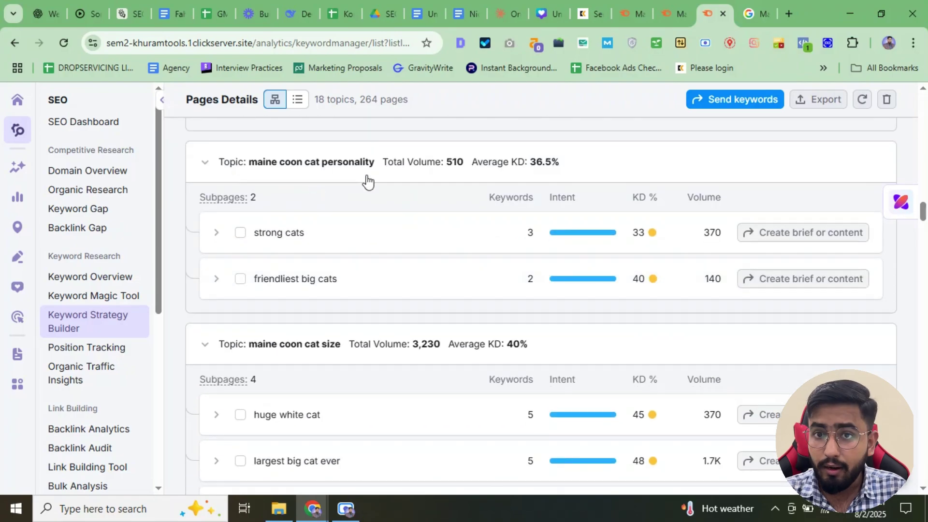
pyautogui.scroll(-8, 367, 181)
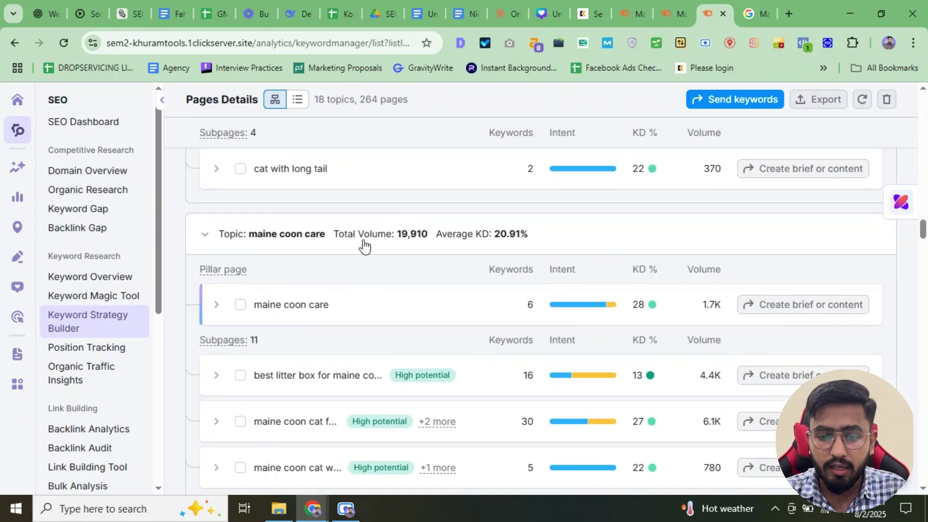
pyautogui.scroll(-15, 363, 246)
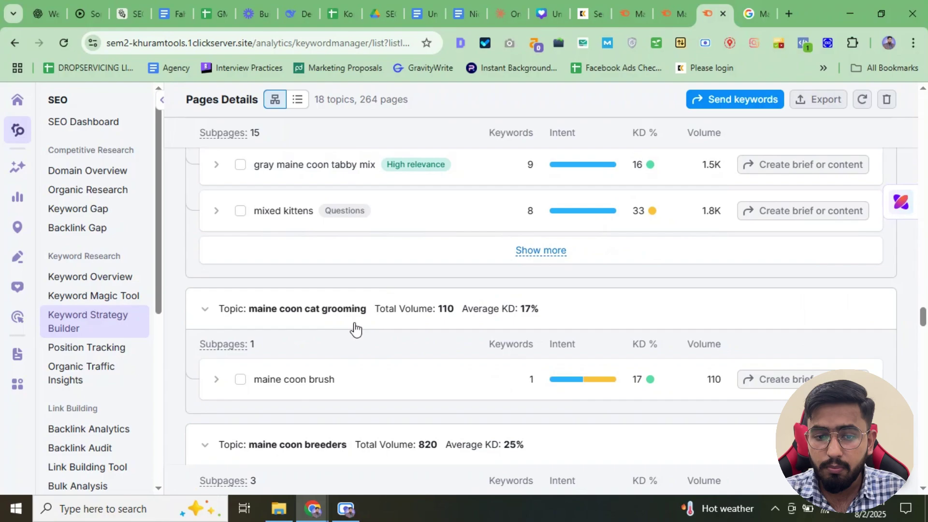
pyautogui.scroll(-10, 377, 315)
pyautogui.scroll(-1, 383, 312)
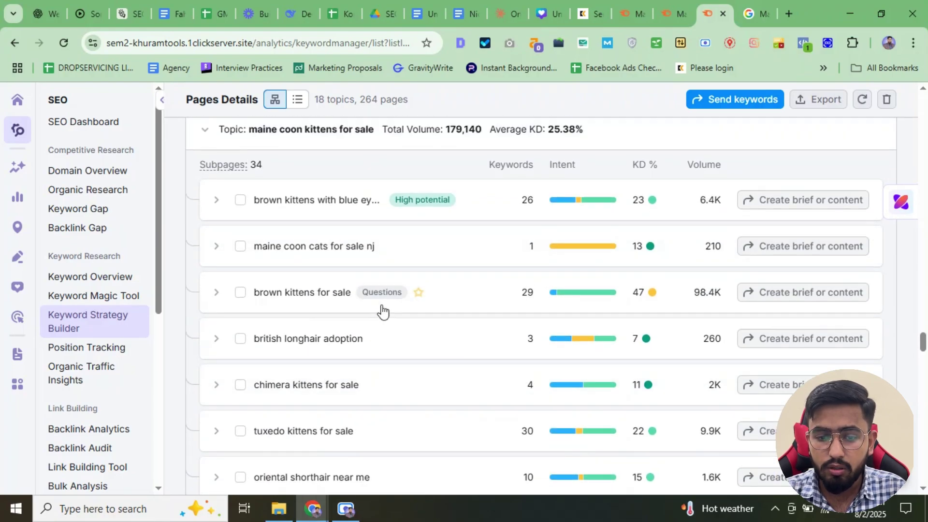
pyautogui.scroll(-15, 382, 311)
pyautogui.scroll(-1, 262, 313)
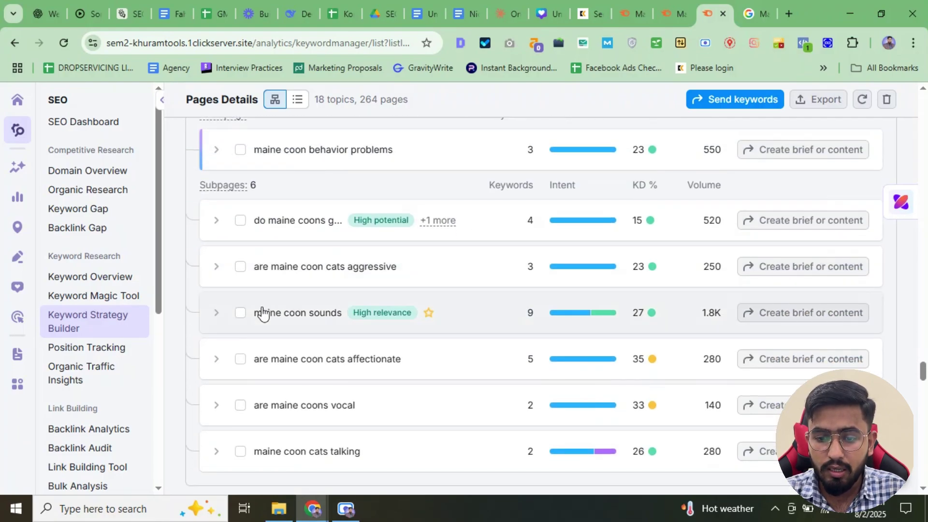
pyautogui.scroll(-15, 421, 290)
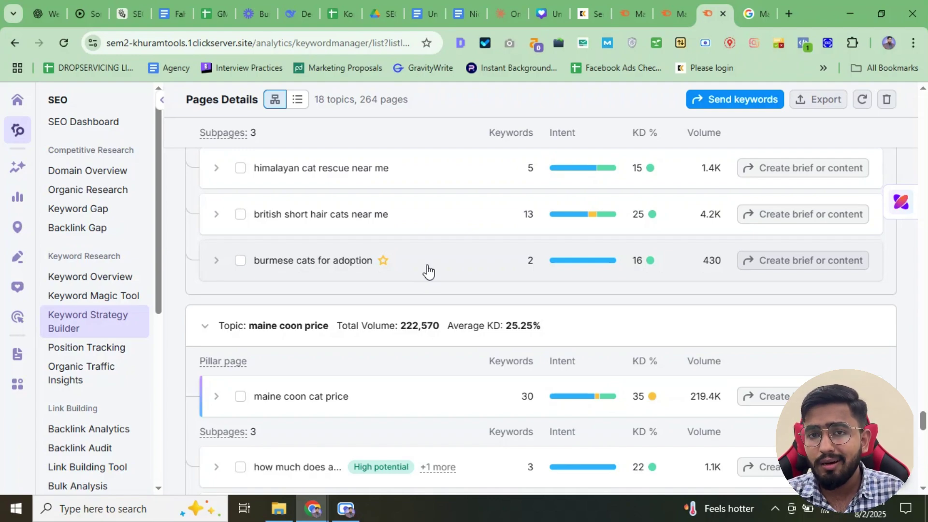
pyautogui.scroll(-20, 621, 232)
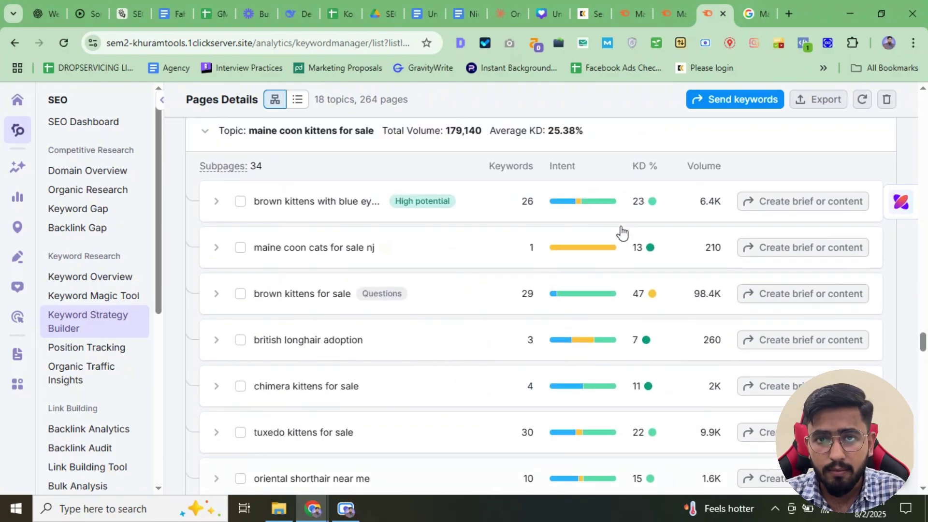
pyautogui.scroll(20, 622, 232)
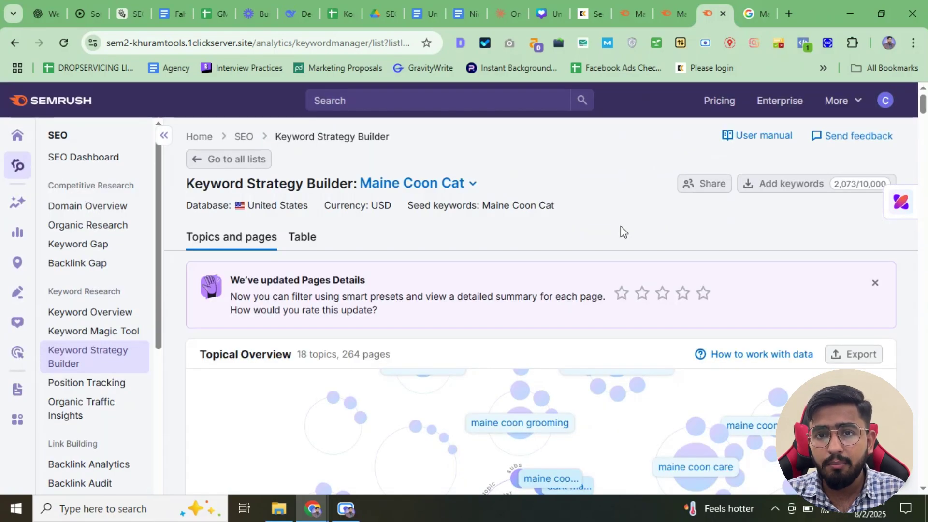